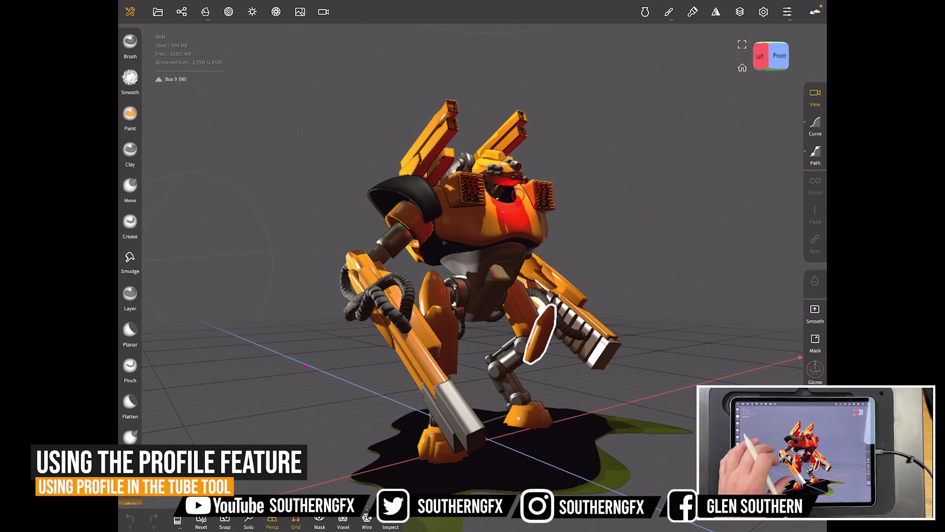
- Orbit the finished orange robot model round to a front view
middle_click_drag(155, 258, 228, 243)
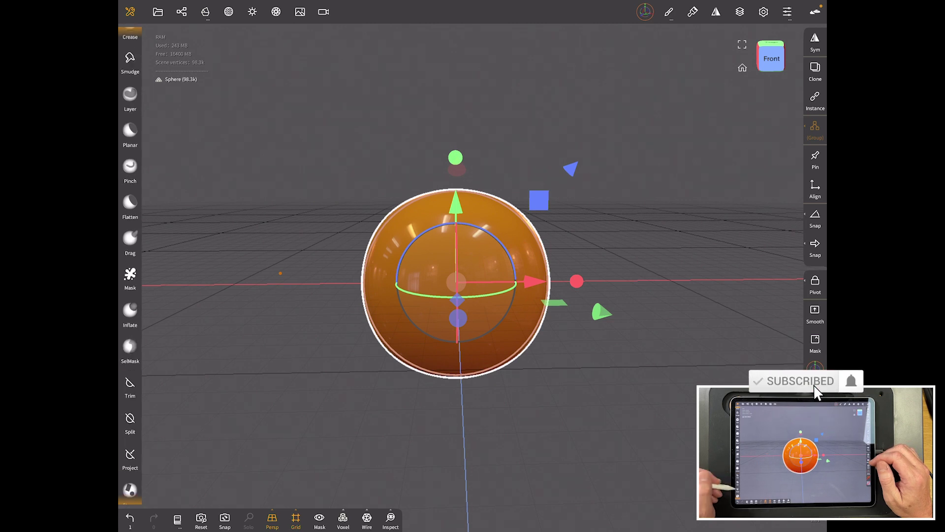
scroll(130, 266, "down", 5)
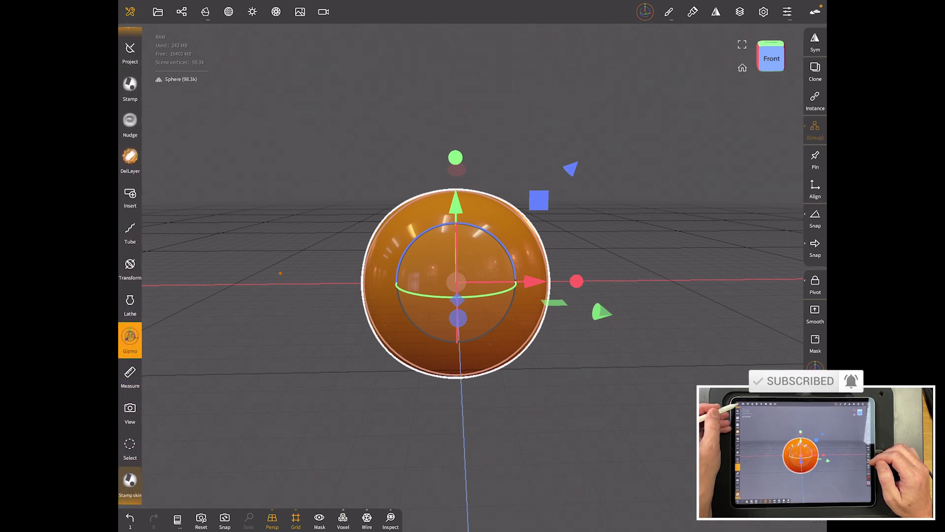
- Choose the Tube tool from the full tool grid
left_click(130, 11)
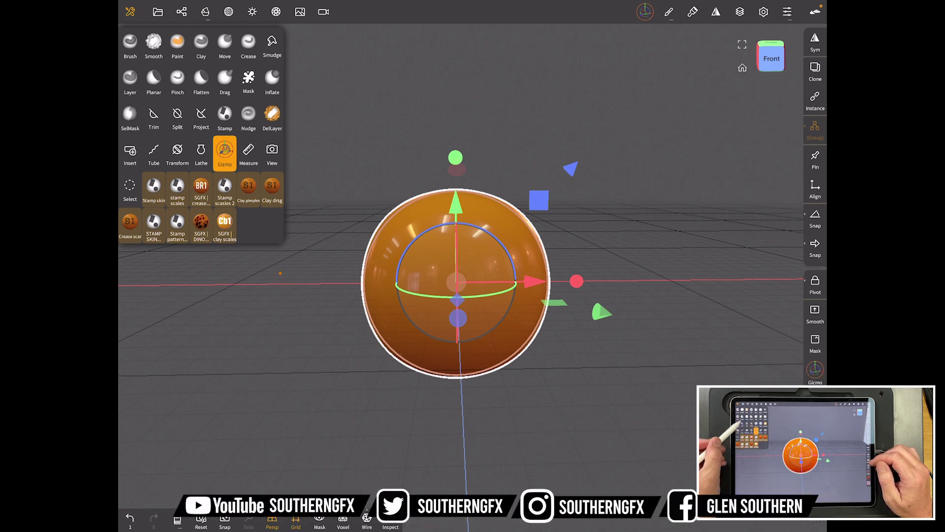
left_click(154, 153)
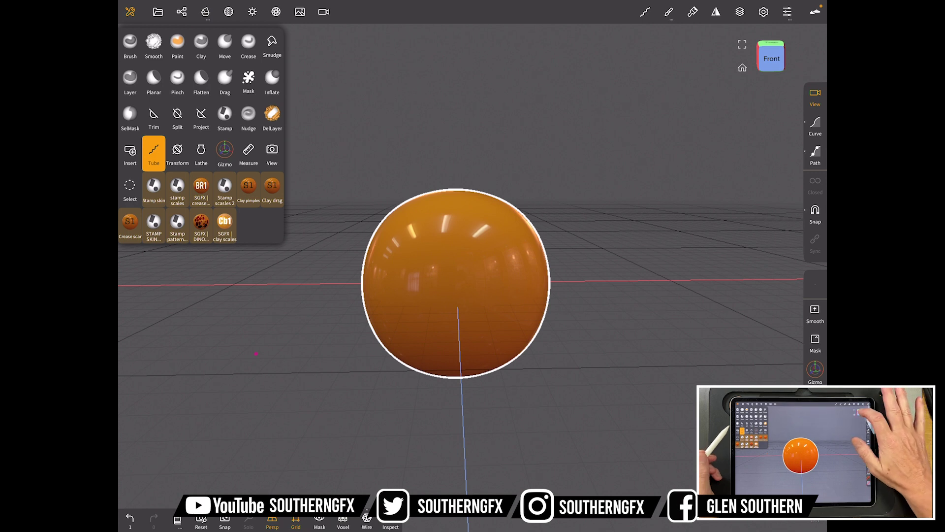
left_click(771, 58)
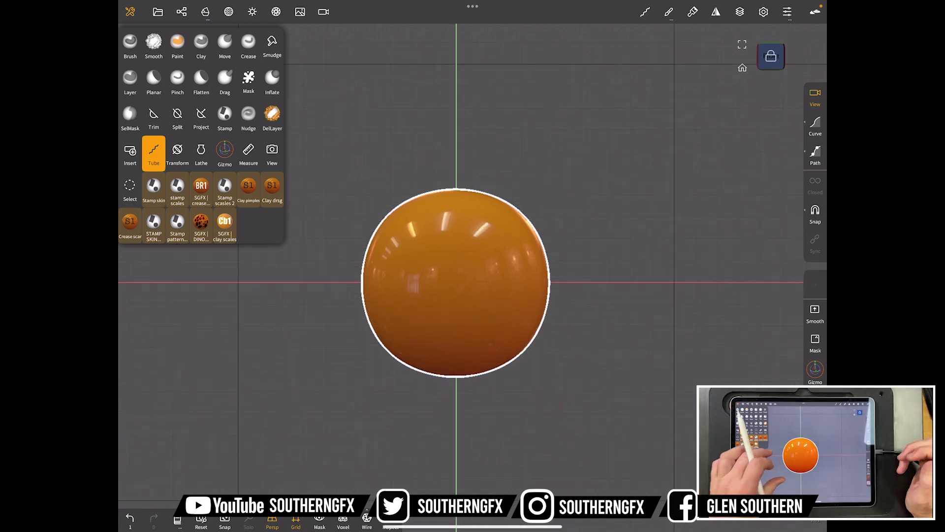
mouse_move(456, 282)
middle_mouse_down()
mouse_move(474, 276)
mouse_move(458, 290)
middle_mouse_up()
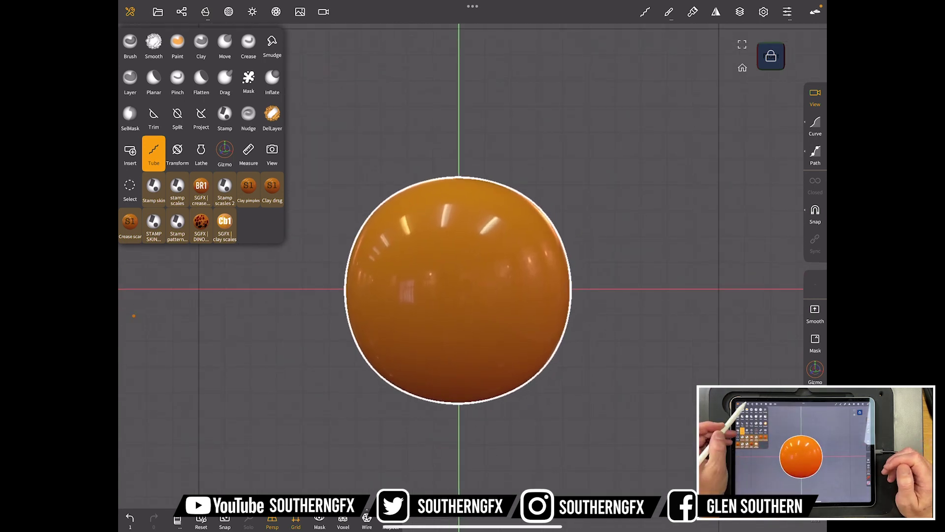
- Delete the Sphere through its menu in the Scene list, leaving the scene empty
left_click(182, 11)
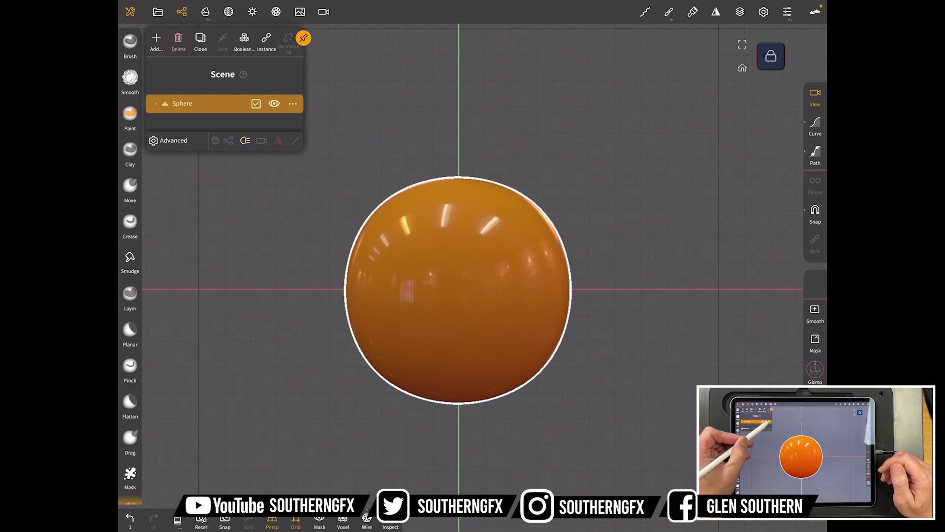
left_click(292, 104)
left_click(270, 175)
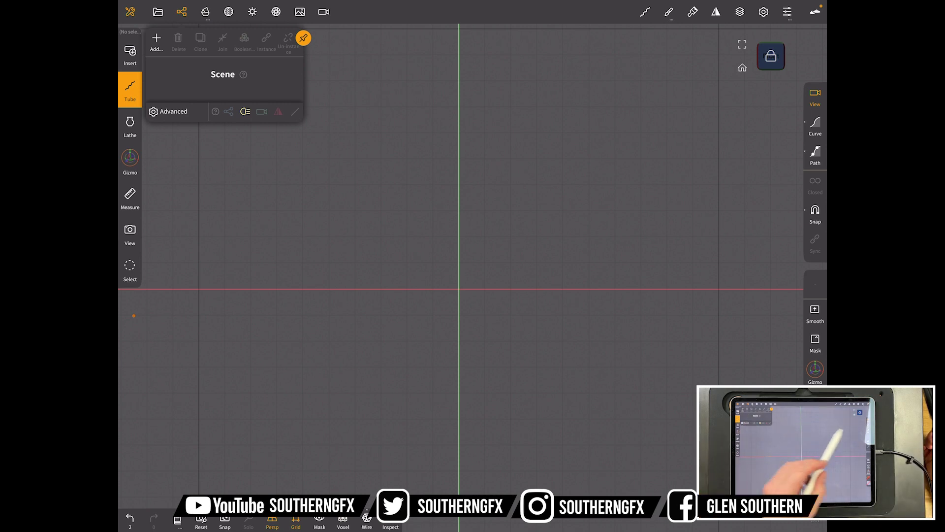
- Draw a two-point Path line across the grid, turn it into a tube, and add a middle point
left_click(816, 155)
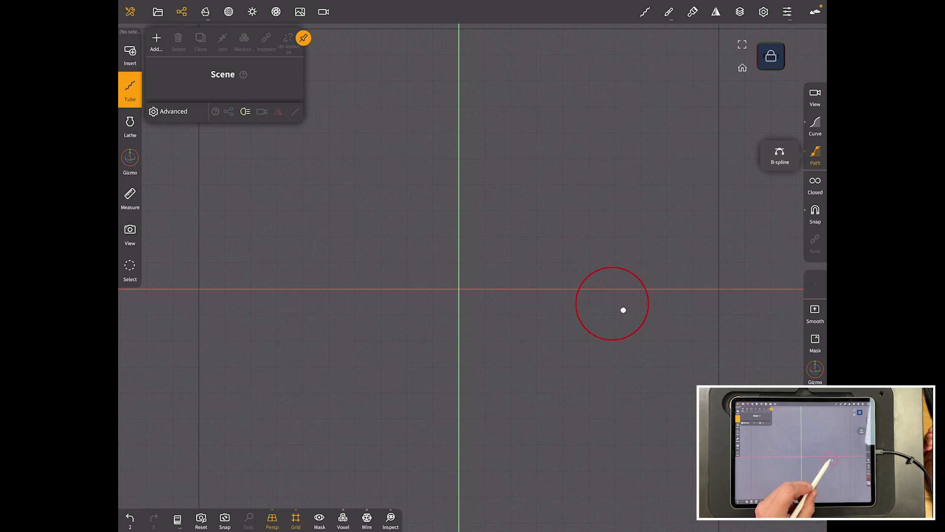
left_click_drag(623, 311, 223, 222)
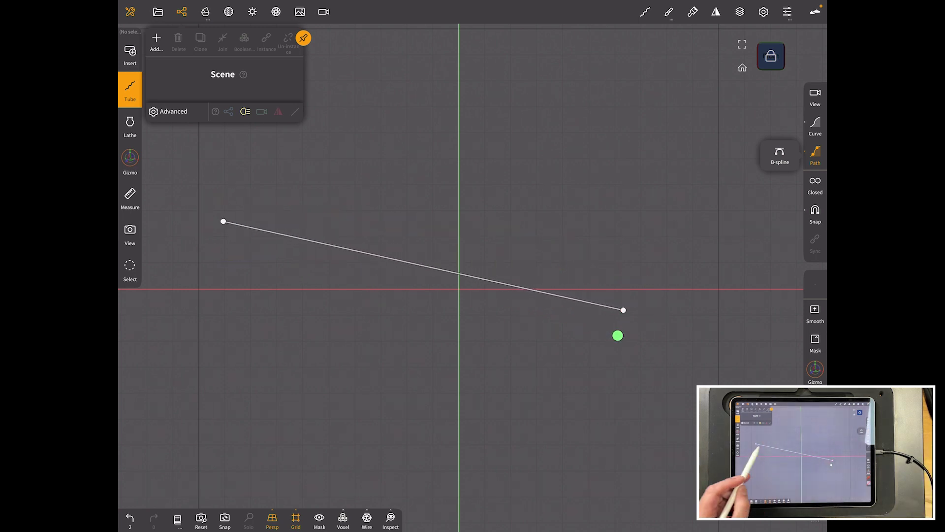
left_click_drag(624, 311, 668, 311)
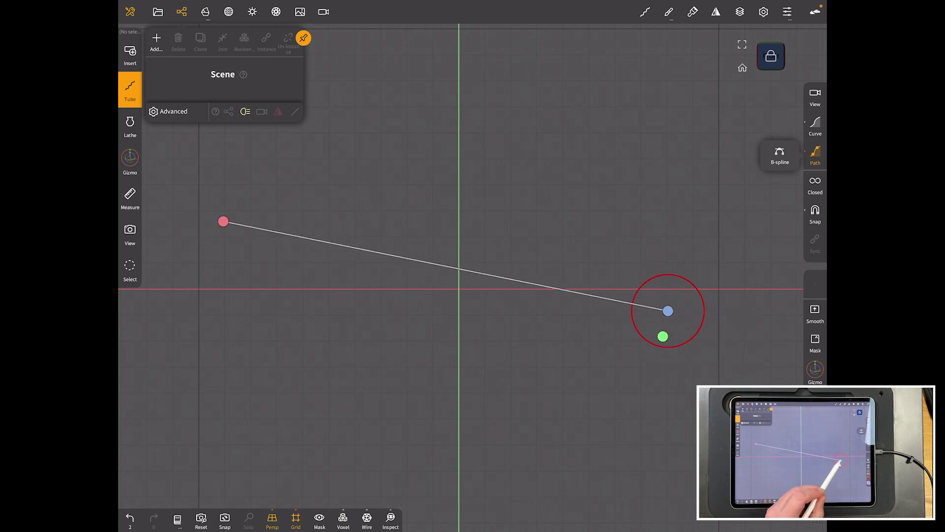
left_click(662, 336)
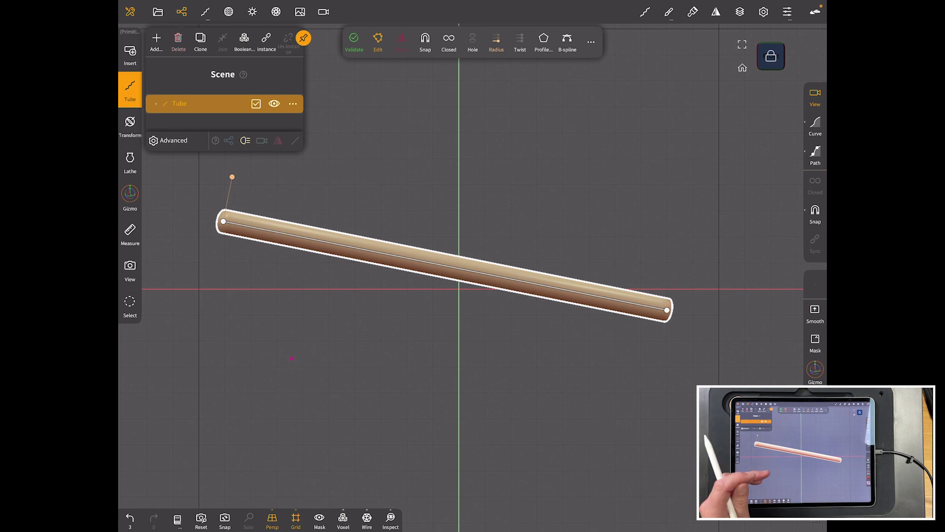
scroll(473, 295, "up", 2)
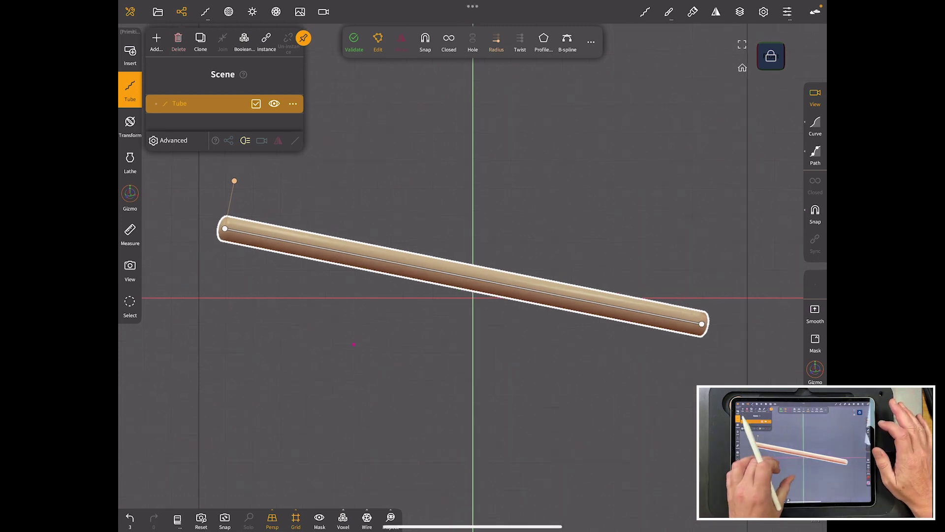
scroll(473, 295, "up", 2)
scroll(473, 295, "down", 1)
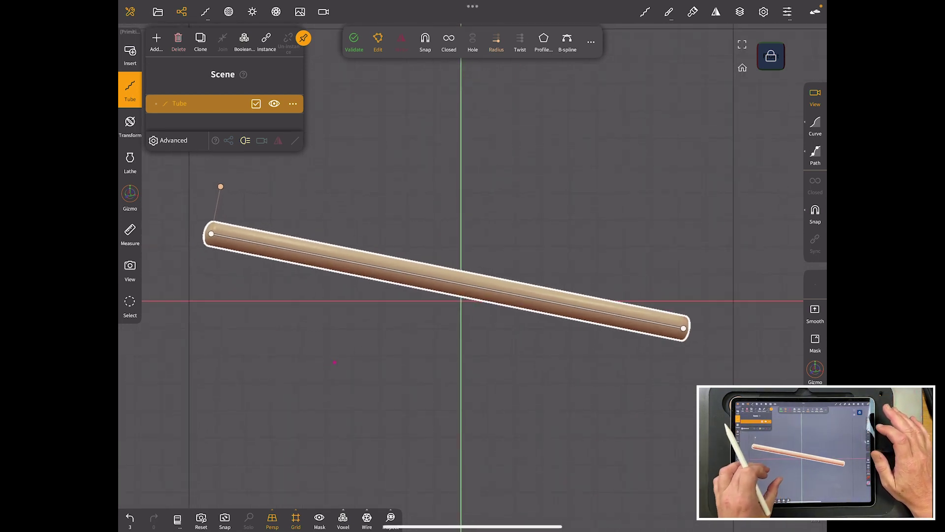
scroll(474, 295, "down", 1)
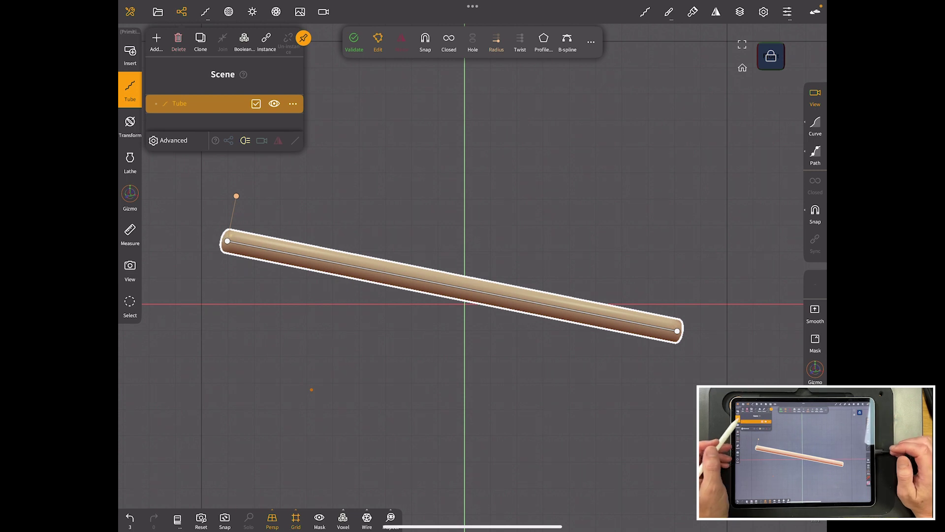
left_click(451, 285)
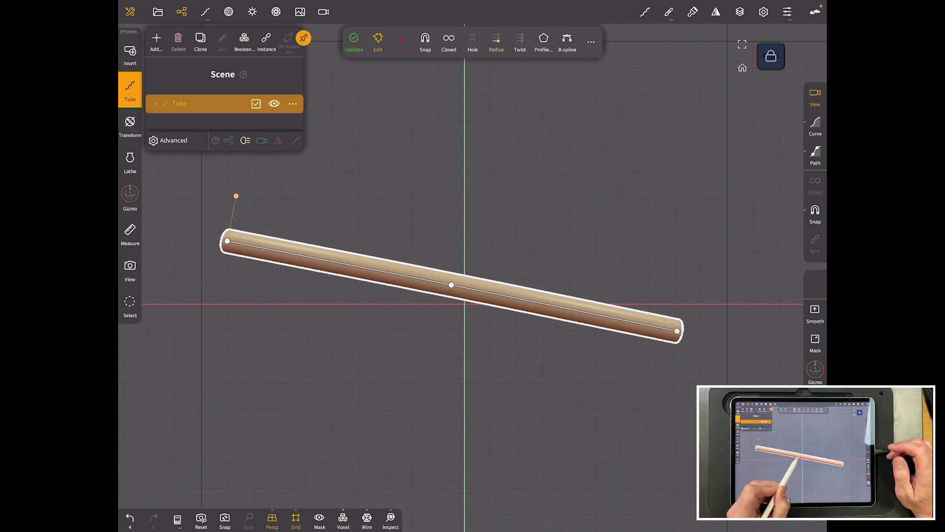
mouse_move(452, 285)
left_mouse_down()
mouse_move(480, 182)
mouse_move(407, 419)
mouse_move(488, 173)
mouse_move(426, 419)
mouse_move(456, 284)
left_mouse_up()
- Force-paint the whole tube orange
left_click(669, 11)
left_click(754, 322)
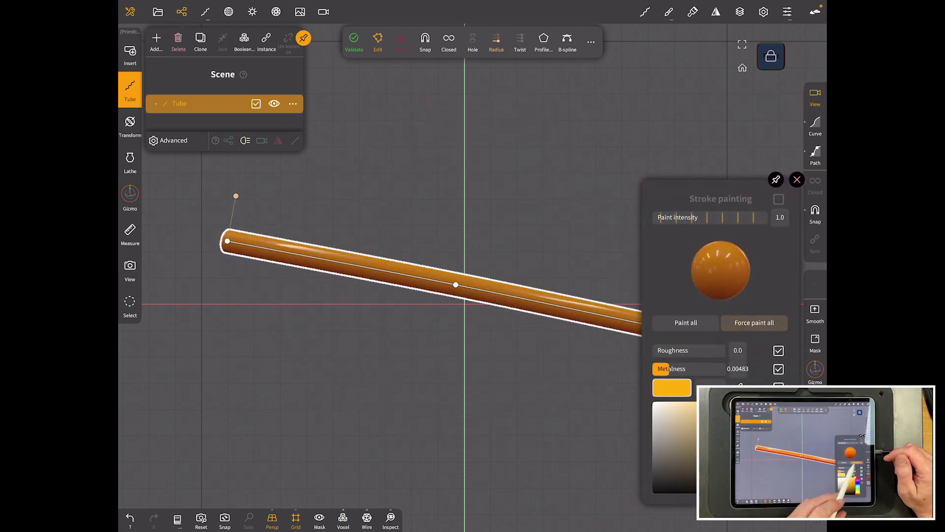
left_click(473, 353)
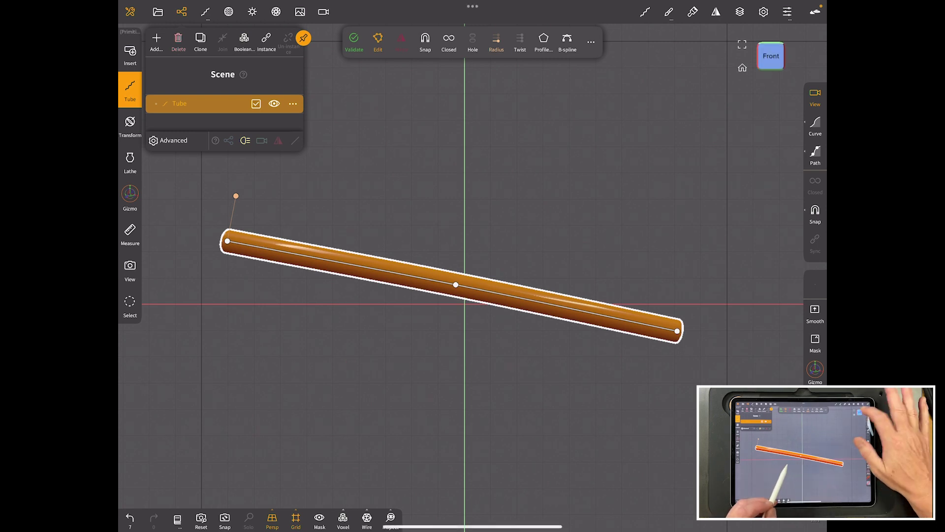
- Make the tube much thicker and fine-tune its radius
mouse_move(414, 443)
left_mouse_down()
mouse_move(346, 363)
mouse_move(435, 416)
left_mouse_up()
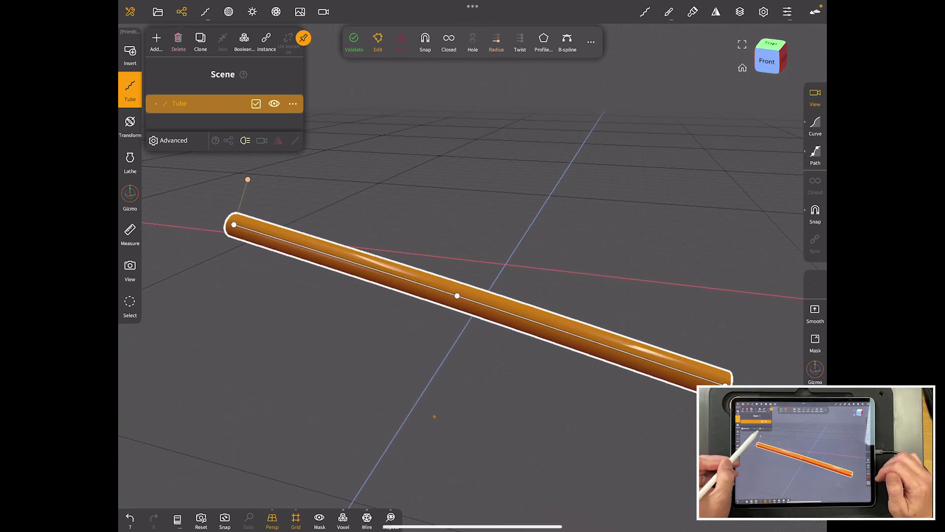
left_click_drag(247, 180, 248, 180)
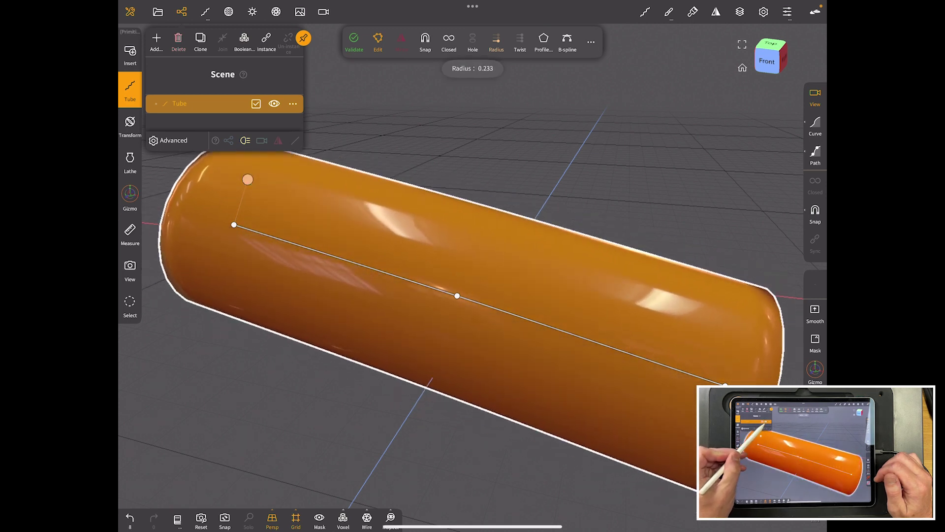
left_click_drag(444, 444, 291, 407)
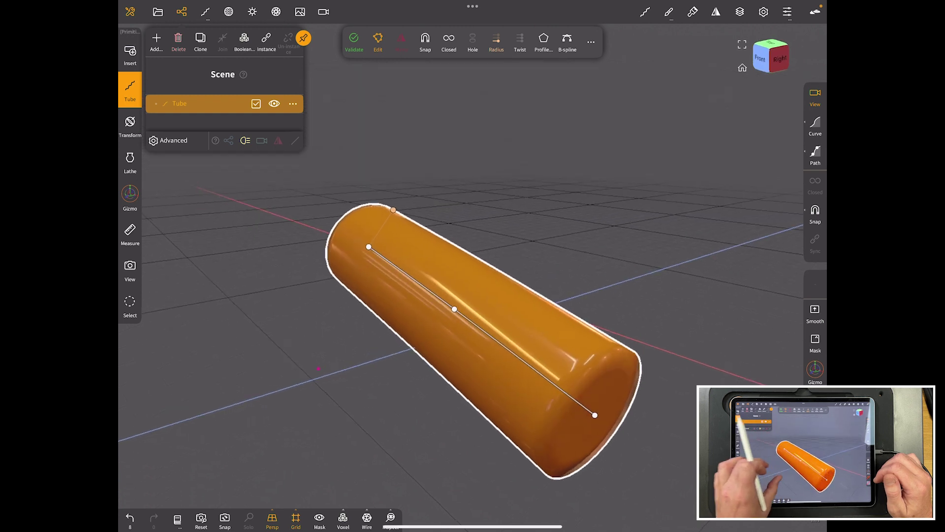
left_click_drag(291, 406, 265, 341)
left_click_drag(391, 205, 398, 193)
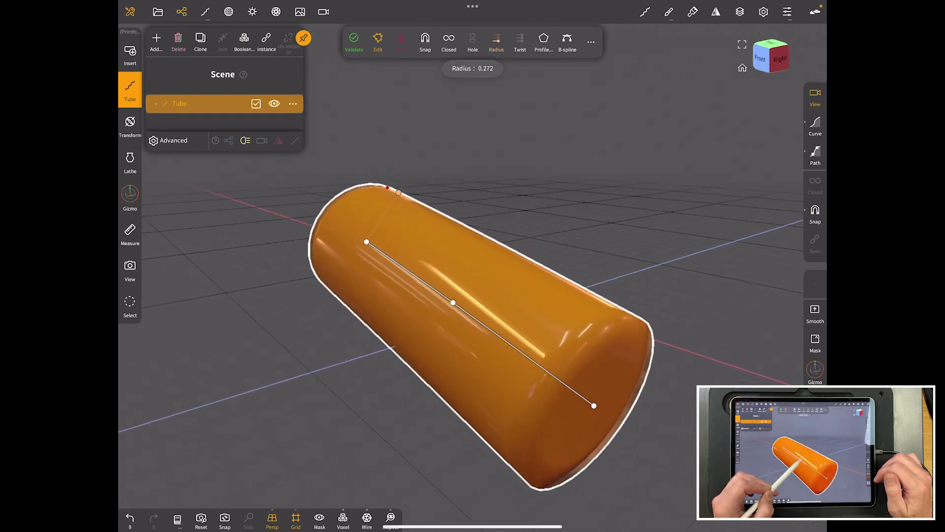
- Bend the tube at its middle point and taper the radius at one end
left_click_drag(463, 308, 420, 263)
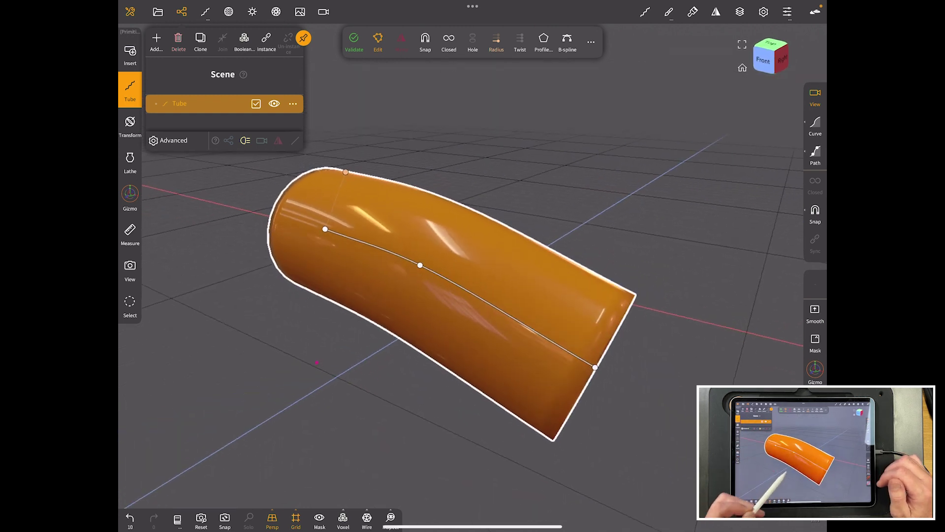
left_click_drag(650, 480, 178, 328)
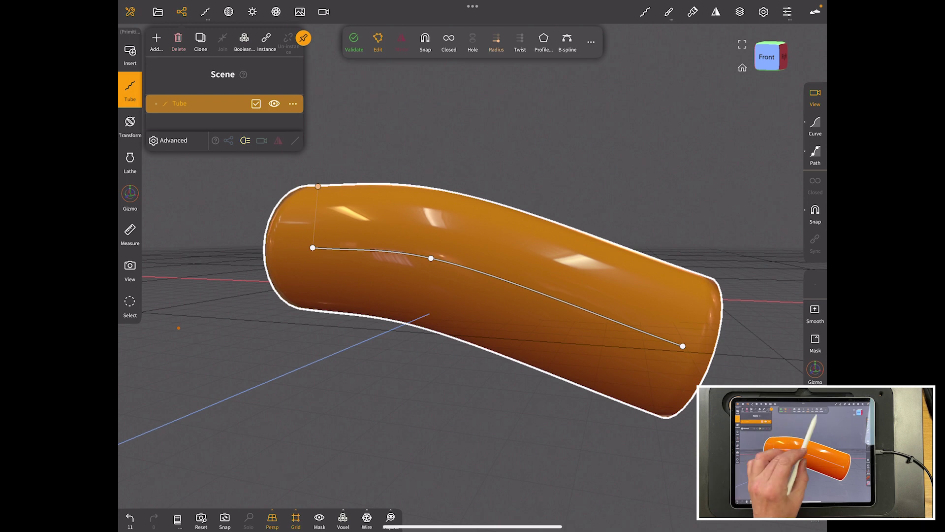
mouse_move(713, 296)
left_mouse_down()
mouse_move(697, 306)
mouse_move(709, 281)
mouse_move(686, 343)
left_mouse_up()
- Taper the tube's end and drag its control points into an S-shaped horn
left_click_drag(517, 443, 458, 436)
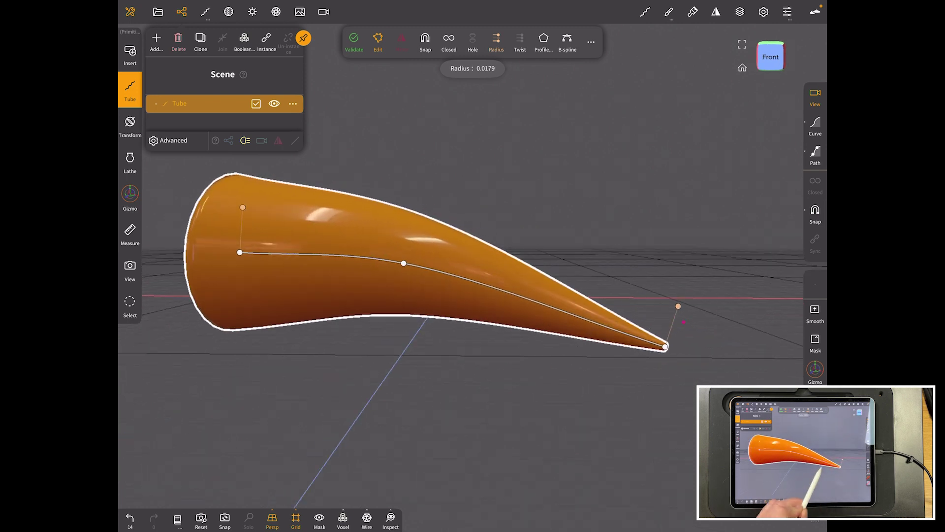
mouse_move(403, 264)
left_mouse_down()
mouse_move(390, 338)
mouse_move(389, 298)
left_mouse_up()
left_click_drag(525, 299, 542, 252)
left_click(389, 298)
left_click_drag(389, 298, 404, 308)
left_click(240, 253)
mouse_move(240, 253)
left_mouse_down()
mouse_move(186, 217)
mouse_move(203, 223)
left_mouse_up()
left_click_drag(237, 402, 562, 444)
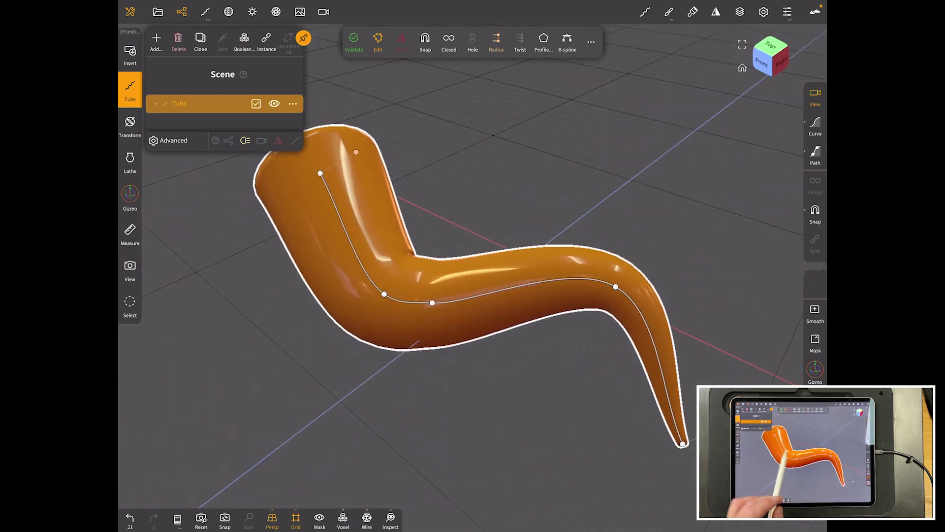
- Undo the last reshape, give a control point a sharp corner, and slim the tube
key("ctrl+z")
left_click_drag(443, 414, 310, 385)
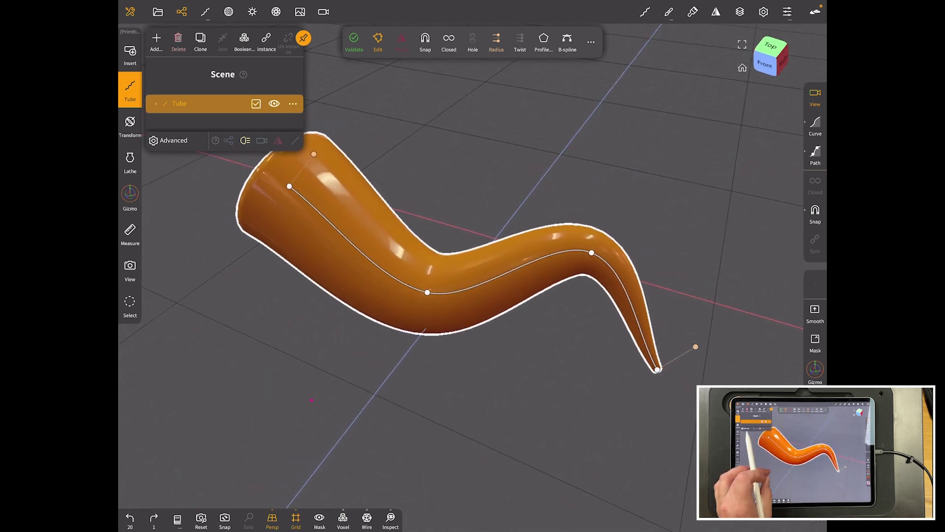
left_click_drag(237, 443, 407, 318)
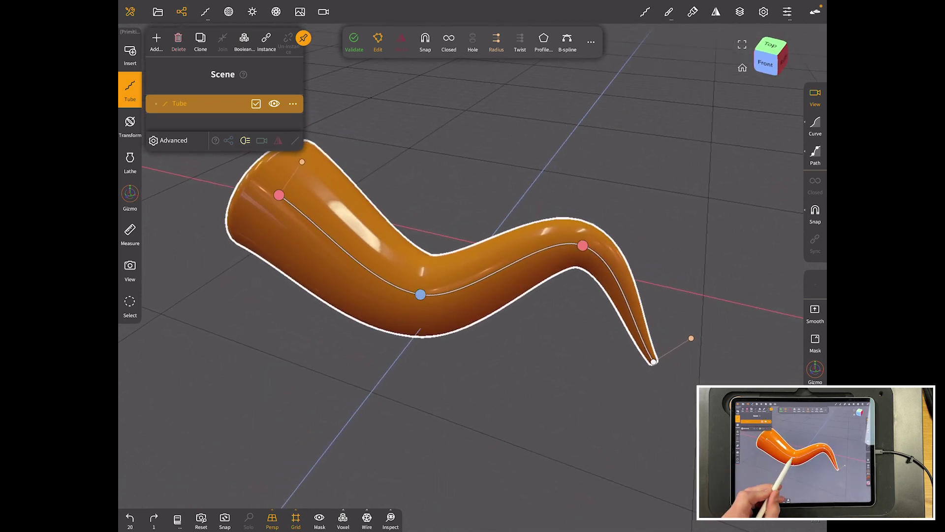
left_click(420, 294)
left_click_drag(384, 443, 274, 390)
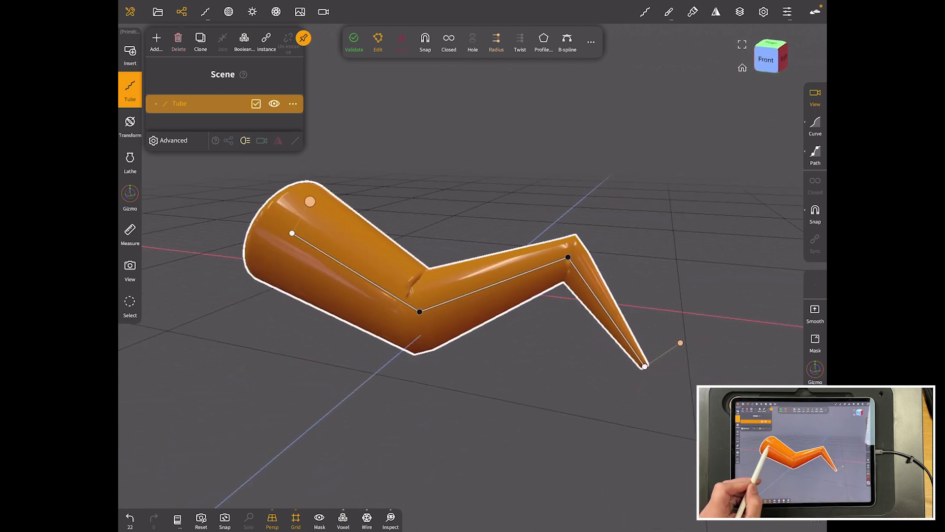
left_click_drag(312, 199, 307, 211)
mouse_move(517, 443)
left_mouse_down()
mouse_move(458, 414)
mouse_move(517, 429)
mouse_move(472, 414)
left_mouse_up()
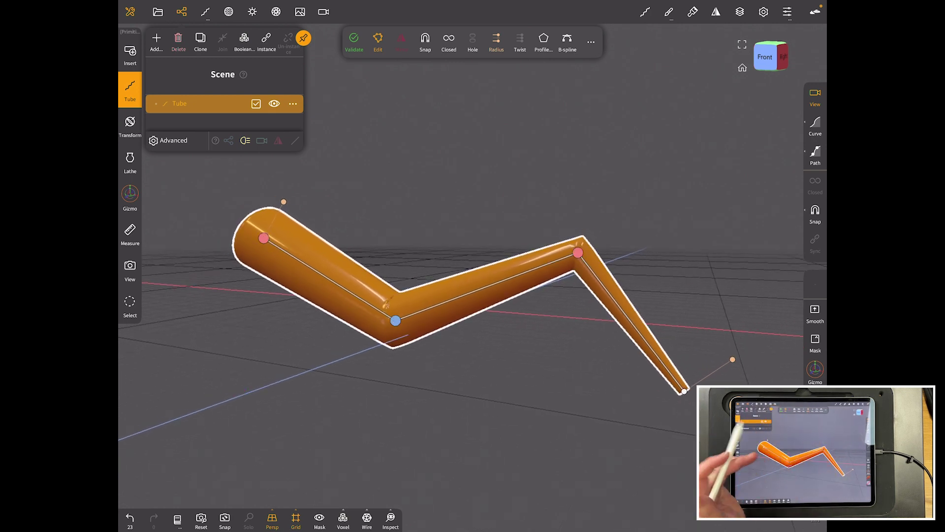
left_click(396, 320)
left_click(577, 253)
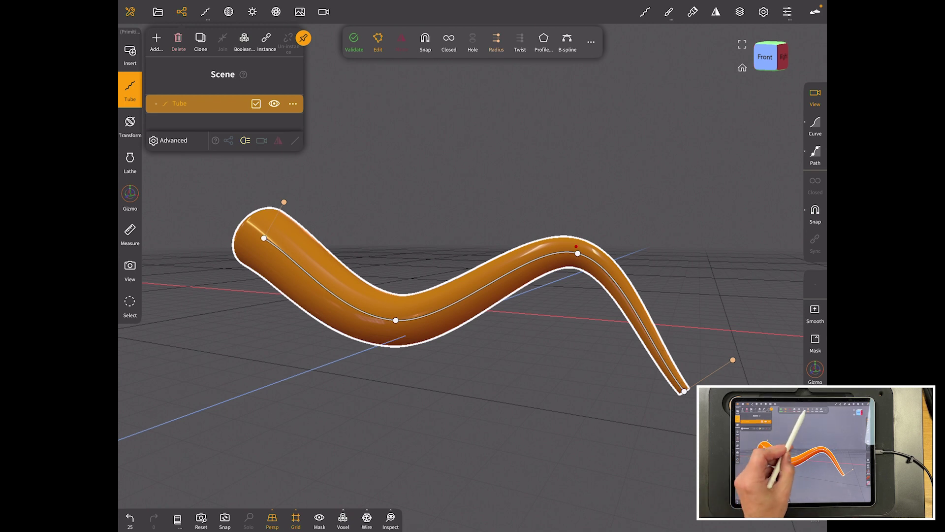
- In Radius mode, thicken the middle, thin near the right point, and taper the tip
left_click(497, 41)
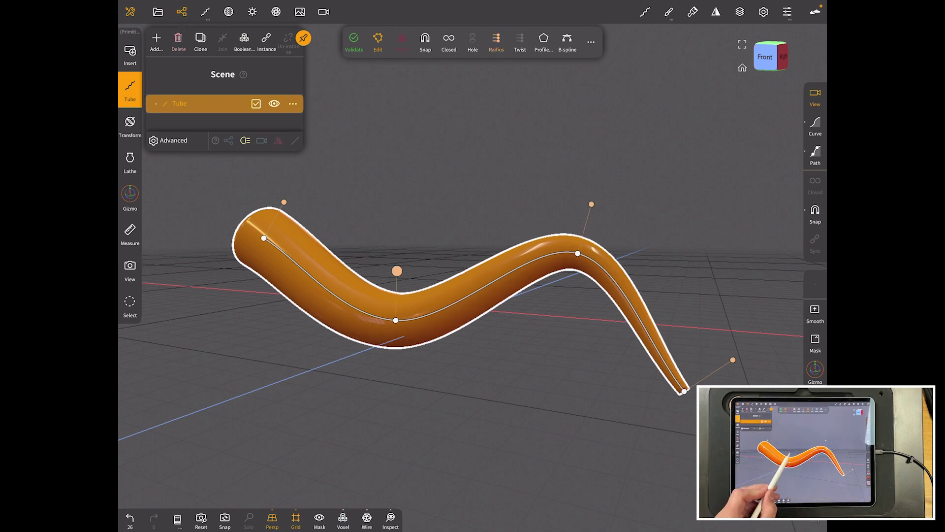
left_click_drag(396, 271, 393, 256)
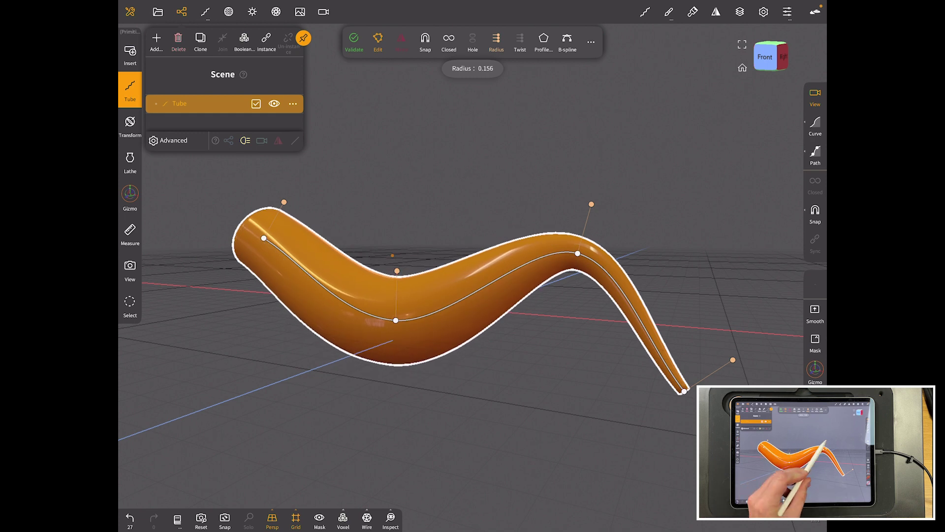
left_click_drag(591, 204, 582, 189)
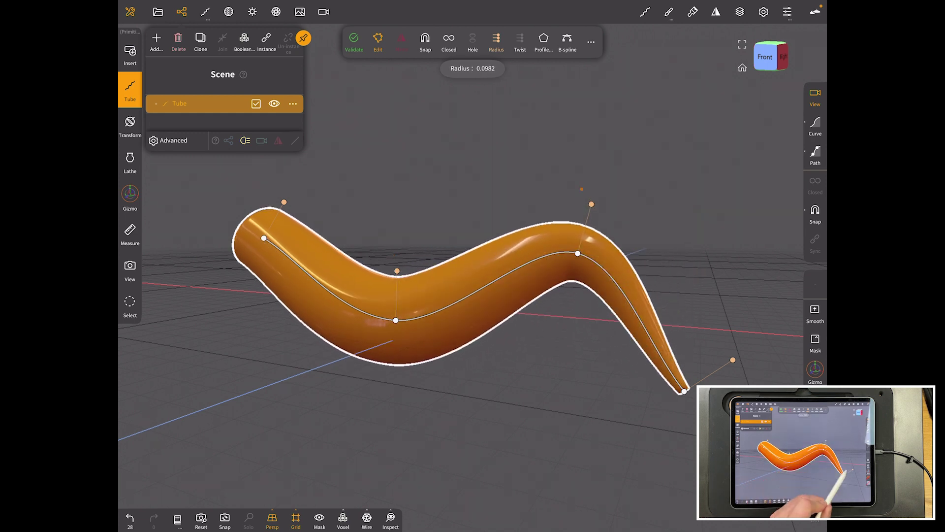
left_click_drag(732, 360, 733, 365)
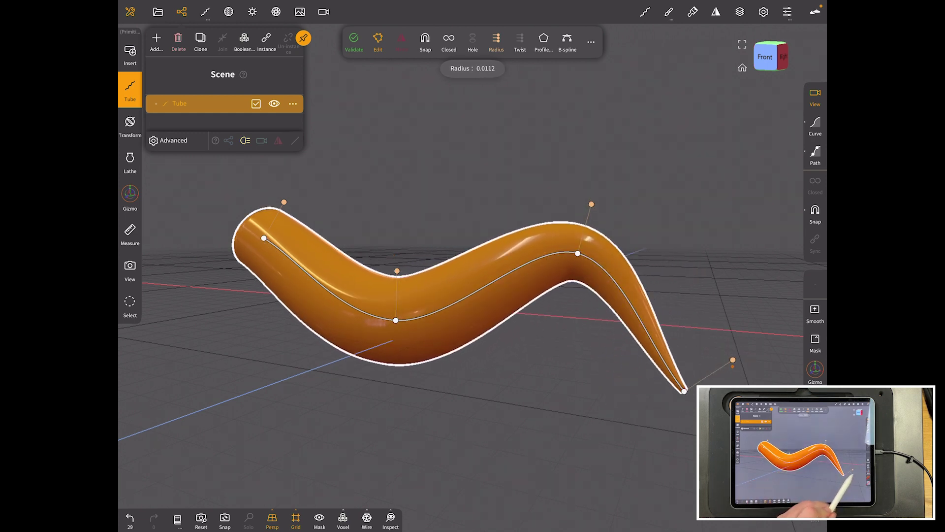
left_click_drag(643, 436, 609, 415)
- Add two control points and swell the tube's left and middle sections
left_click(300, 274)
left_click_drag(444, 414, 518, 399)
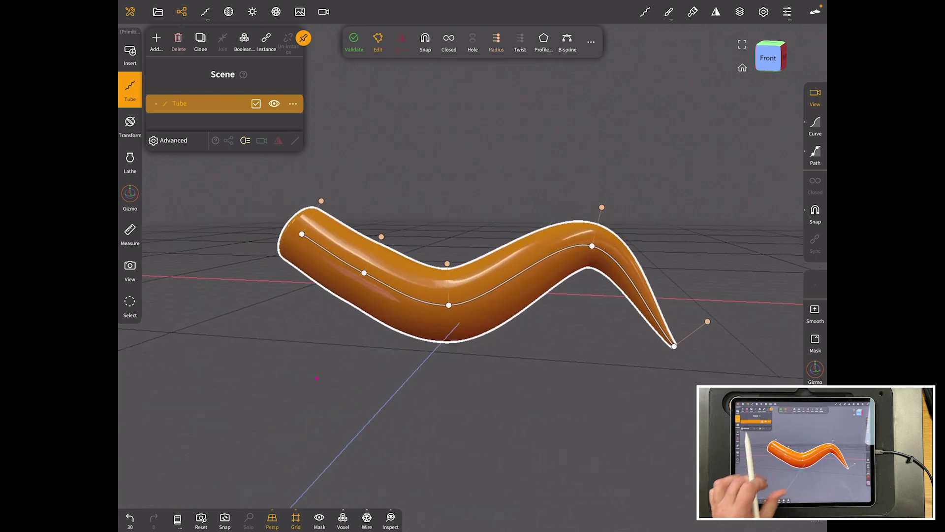
left_click_drag(374, 266, 392, 237)
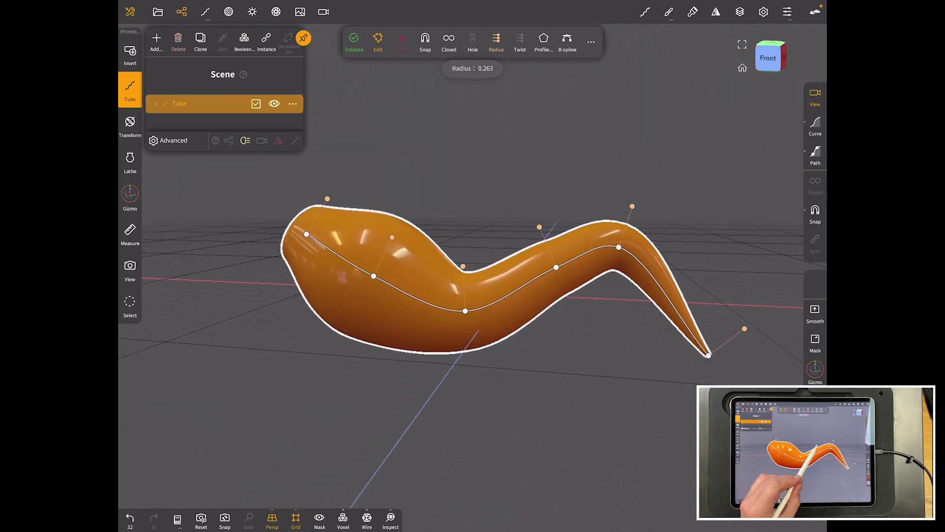
left_click(556, 267)
left_click_drag(546, 244, 540, 227)
left_click_drag(444, 443, 413, 473)
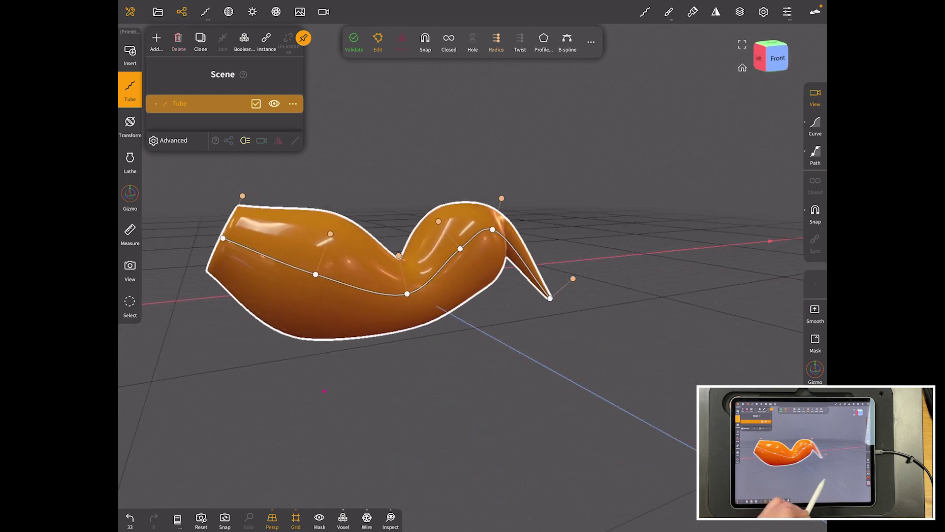
left_click_drag(333, 429, 222, 450)
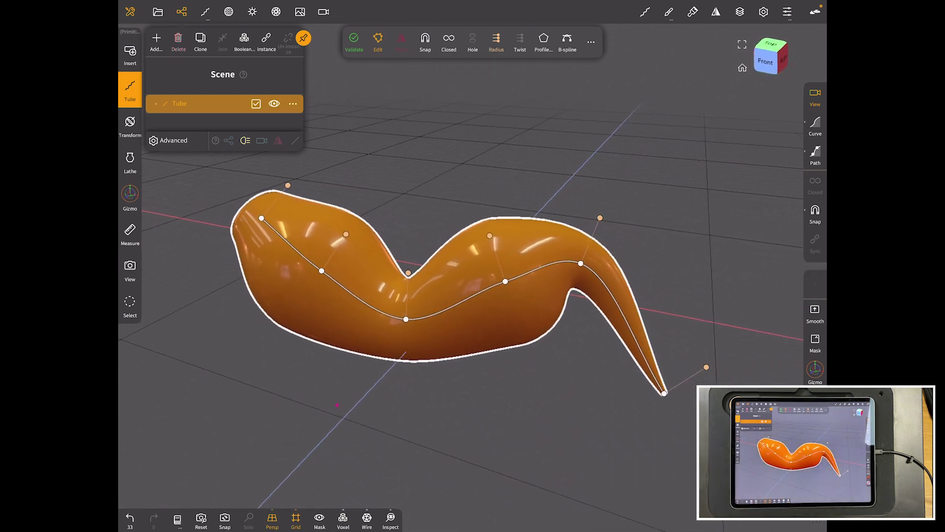
left_click_drag(443, 443, 384, 458)
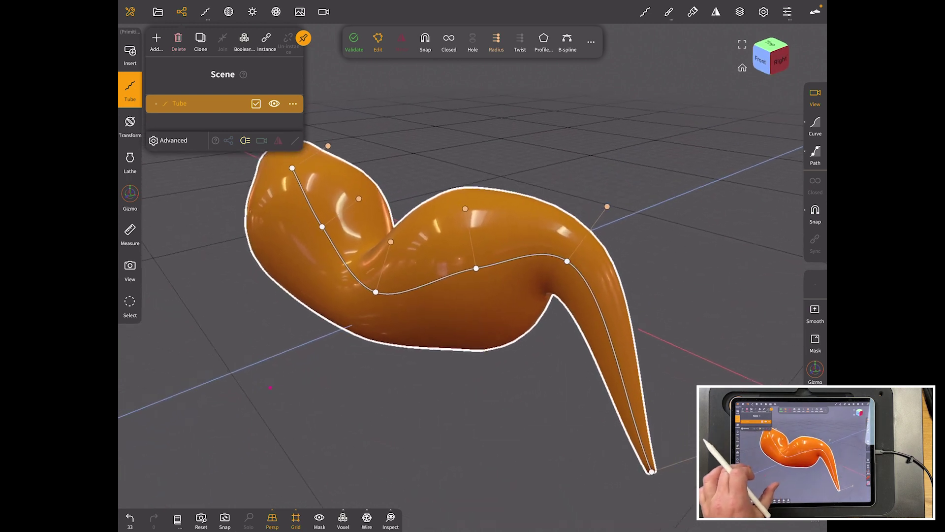
left_click_drag(296, 414, 310, 444)
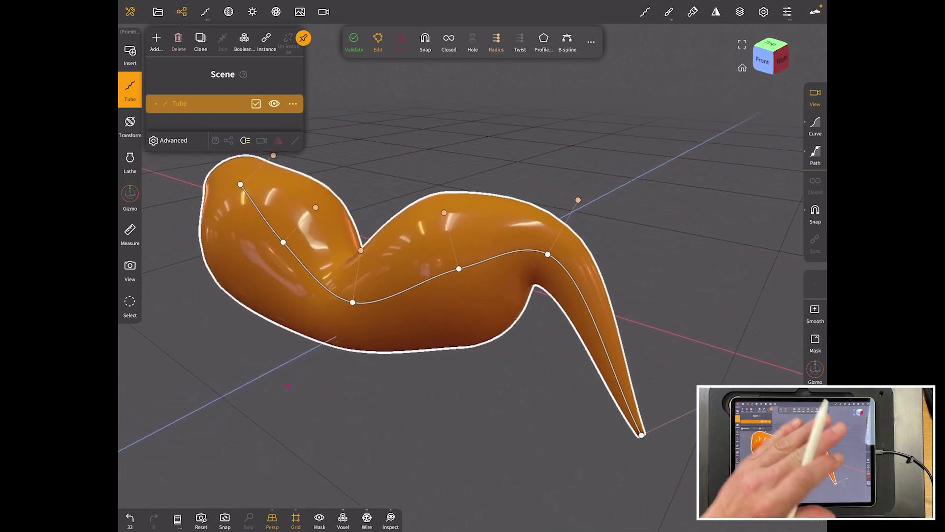
left_click_drag(288, 384, 318, 374)
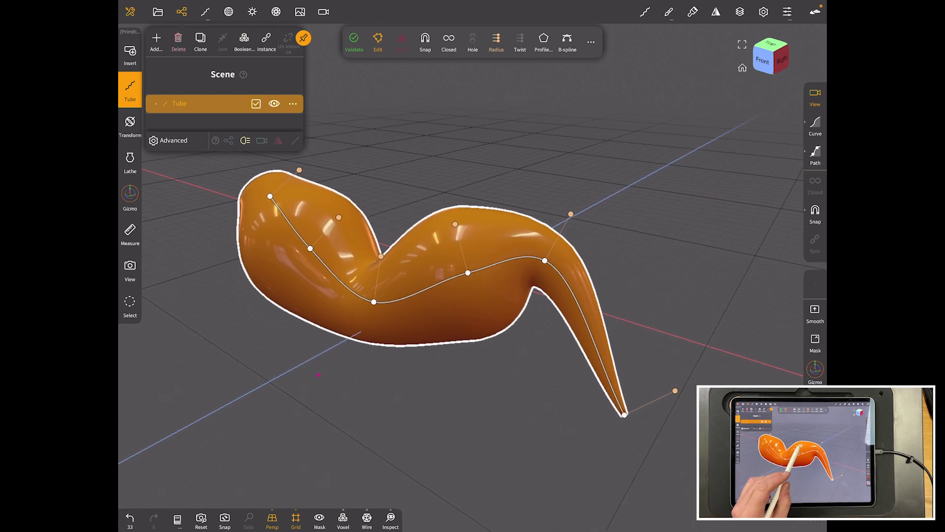
- Undo the radius bulge edits
key("ctrl+z")
key("ctrl+z")
key("ctrl+z")
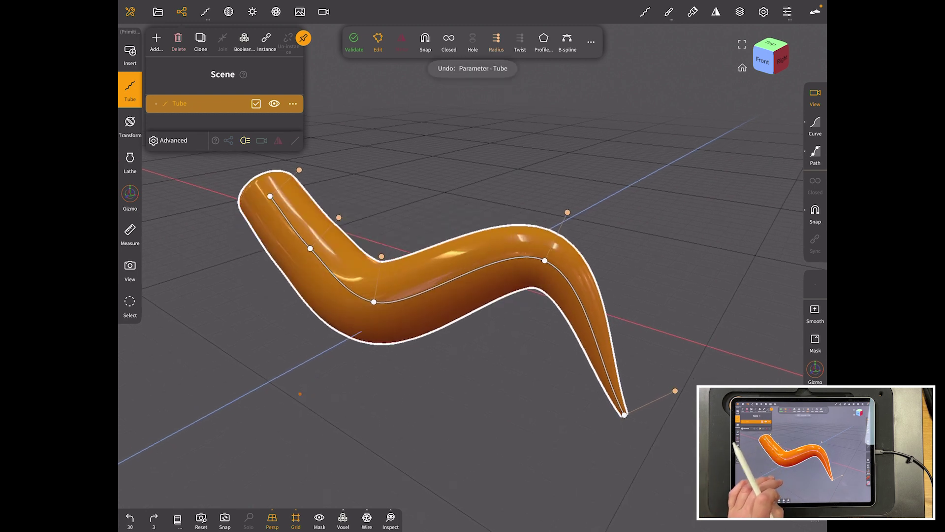
key("ctrl+z")
key("ctrl+shift+z")
key("ctrl+shift+z")
key("ctrl+shift+z")
left_click_drag(443, 333, 414, 347)
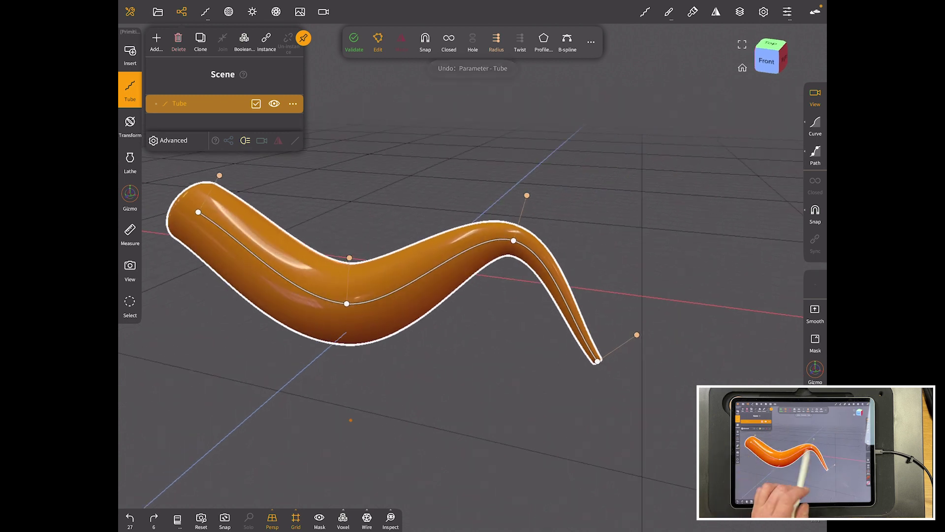
- Pull the tail endpoint farther out and drag the middle control point downward
left_click_drag(597, 360, 654, 387)
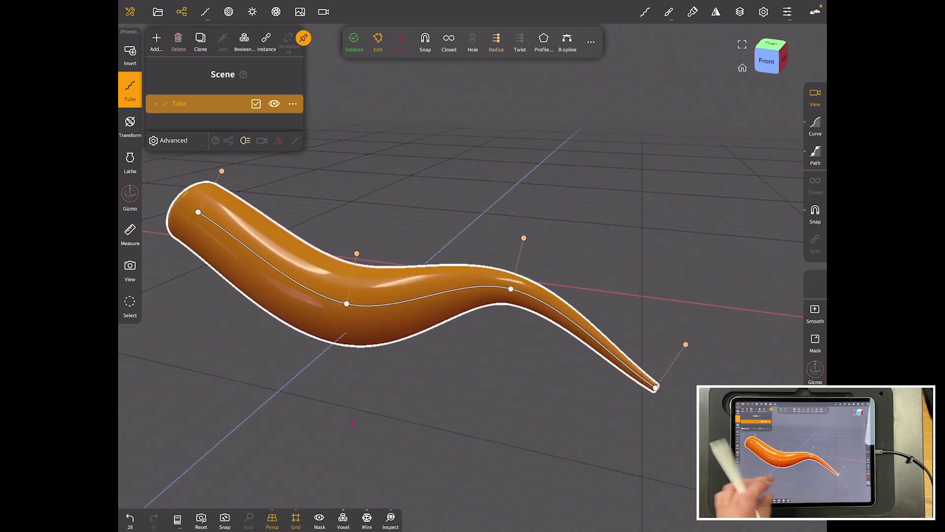
left_click_drag(221, 413, 193, 391)
left_click_drag(518, 414, 503, 384)
left_click_drag(372, 259, 365, 308)
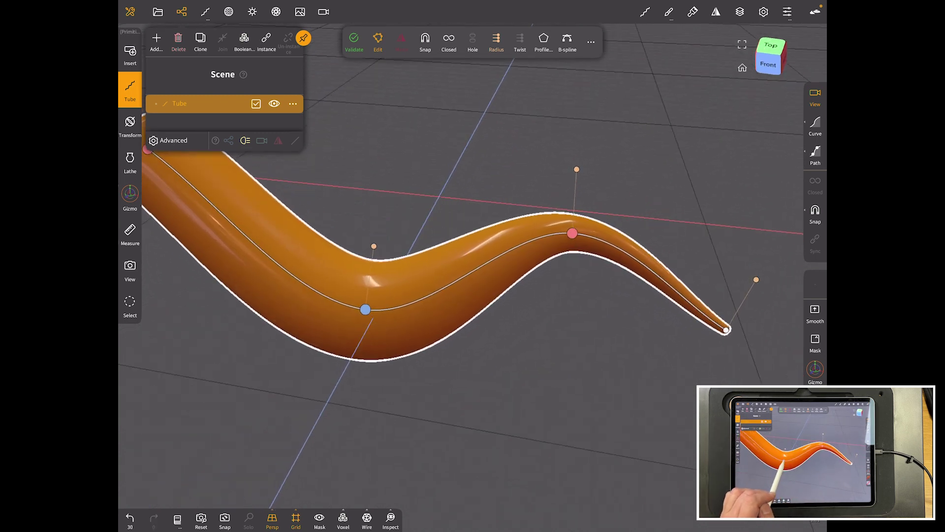
mouse_move(502, 413)
left_mouse_down()
mouse_move(510, 444)
mouse_move(458, 369)
left_mouse_up()
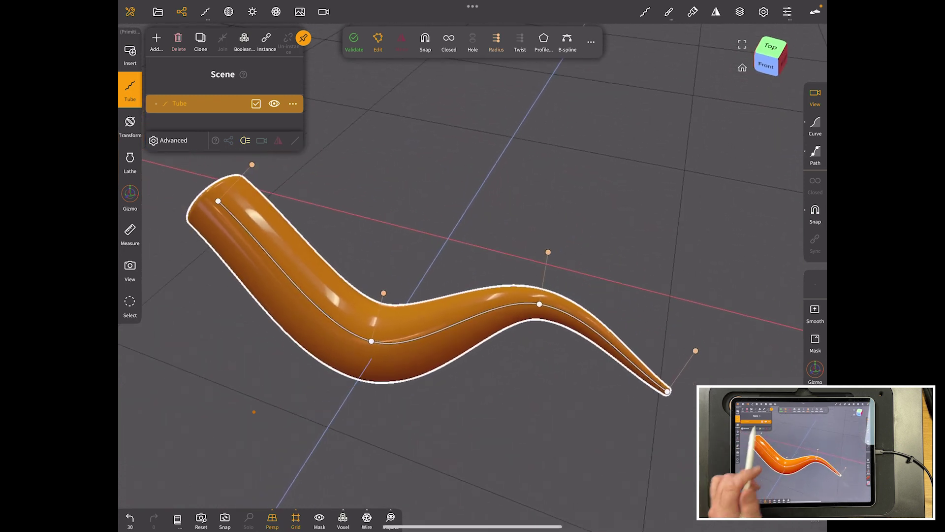
- Square the tube's cross-section with the Profile panel, moved aside, and inspect it from all sides
left_click(544, 43)
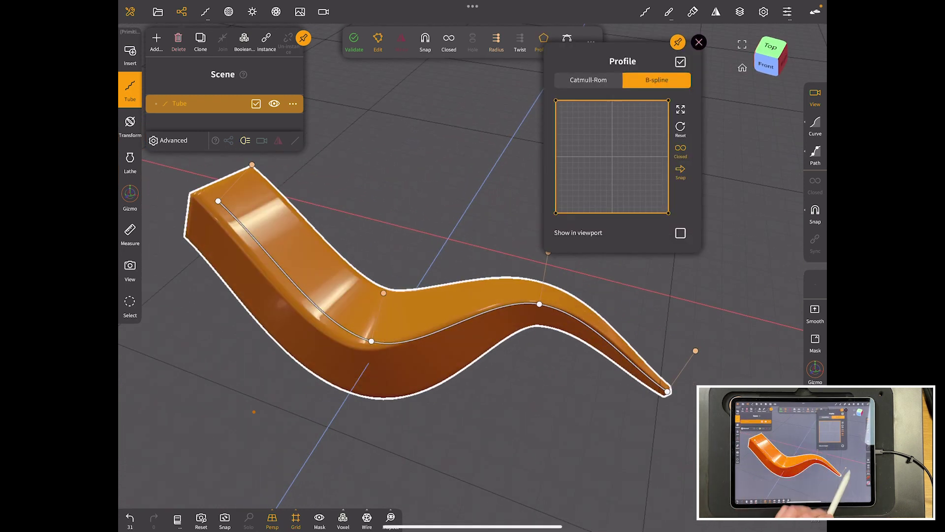
mouse_move(623, 62)
left_mouse_down()
mouse_move(690, 85)
mouse_move(695, 129)
left_mouse_up()
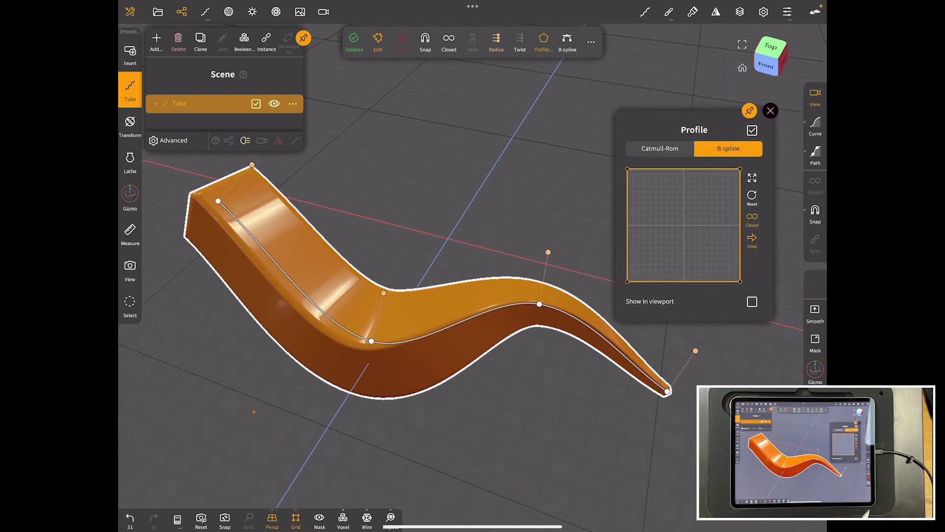
left_click_drag(539, 473, 333, 413)
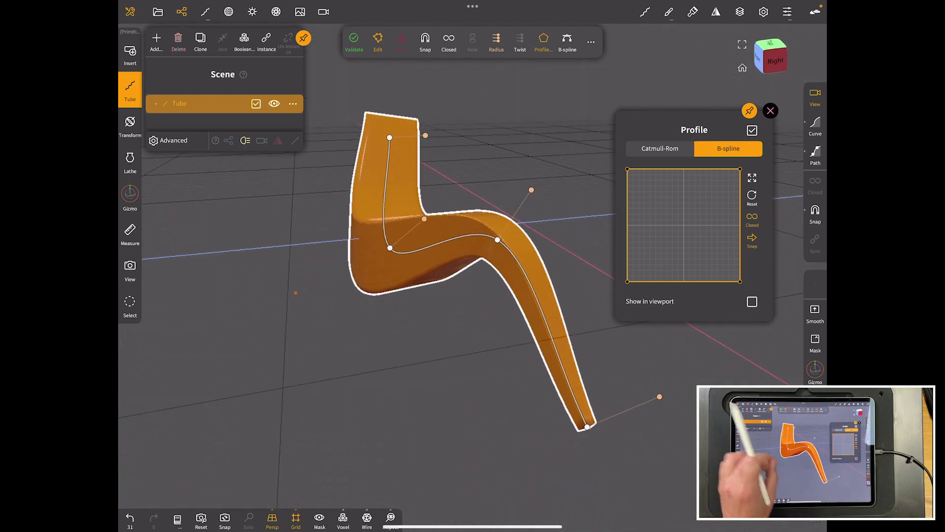
left_click_drag(443, 415, 636, 341)
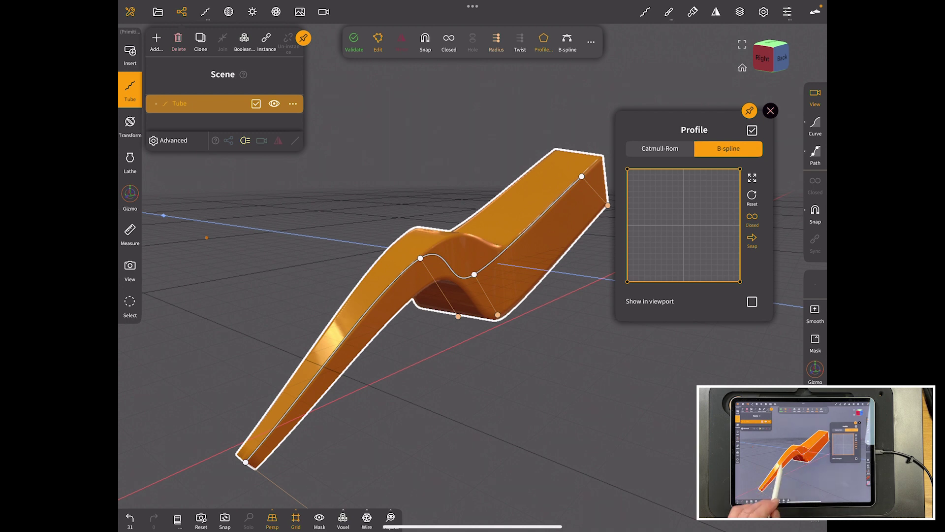
left_click_drag(443, 415, 473, 443)
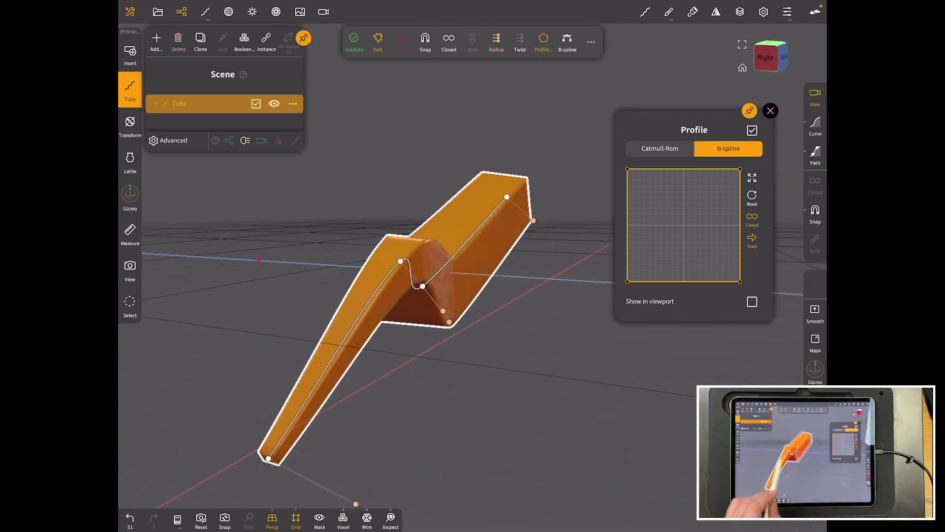
left_click_drag(329, 472, 664, 347)
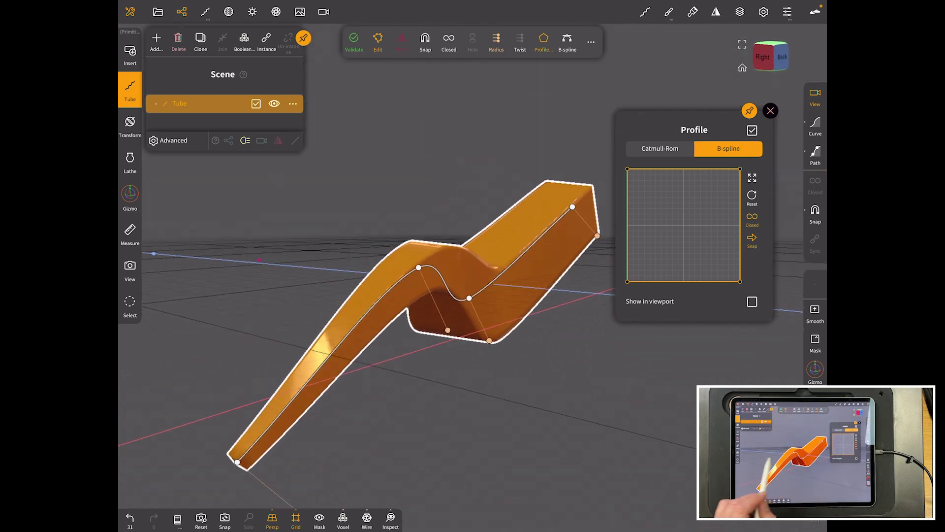
left_click_drag(251, 451, 310, 414)
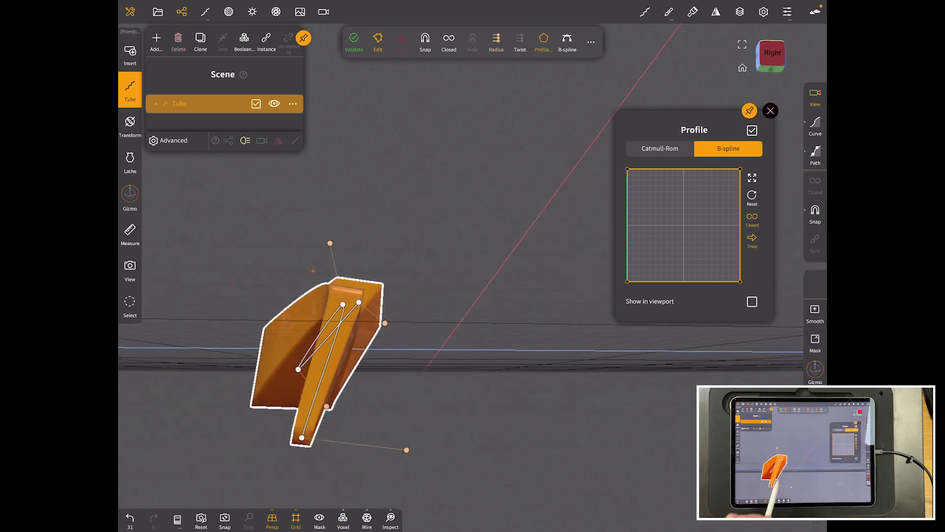
left_click_drag(444, 443, 333, 414)
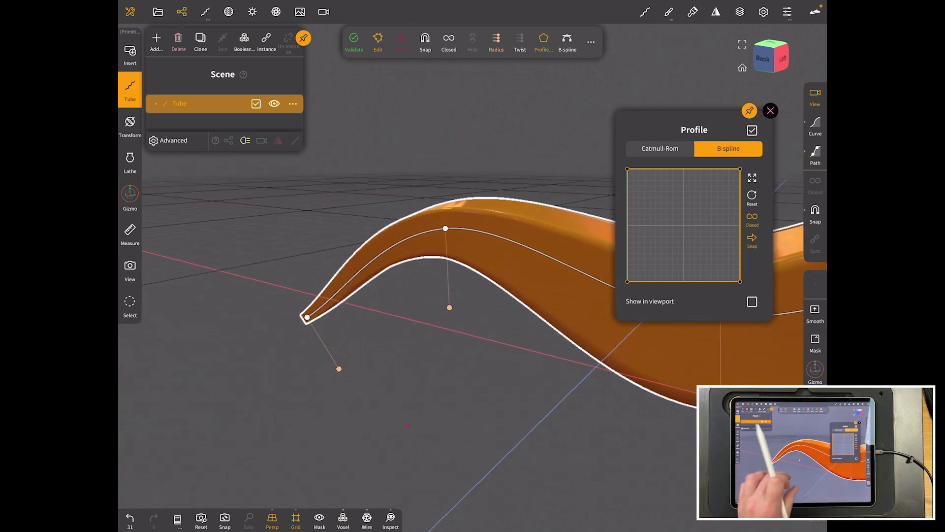
left_click_drag(407, 426, 278, 416)
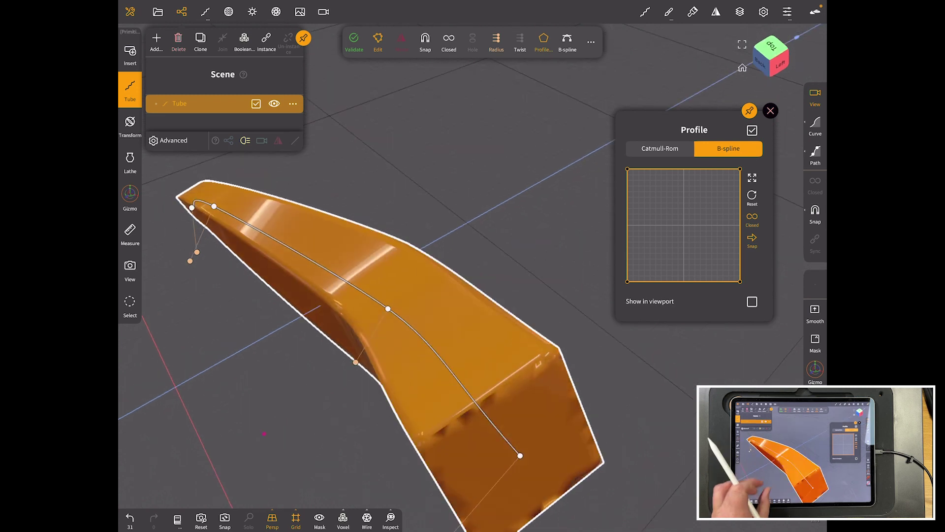
middle_click_drag(222, 414, 192, 472)
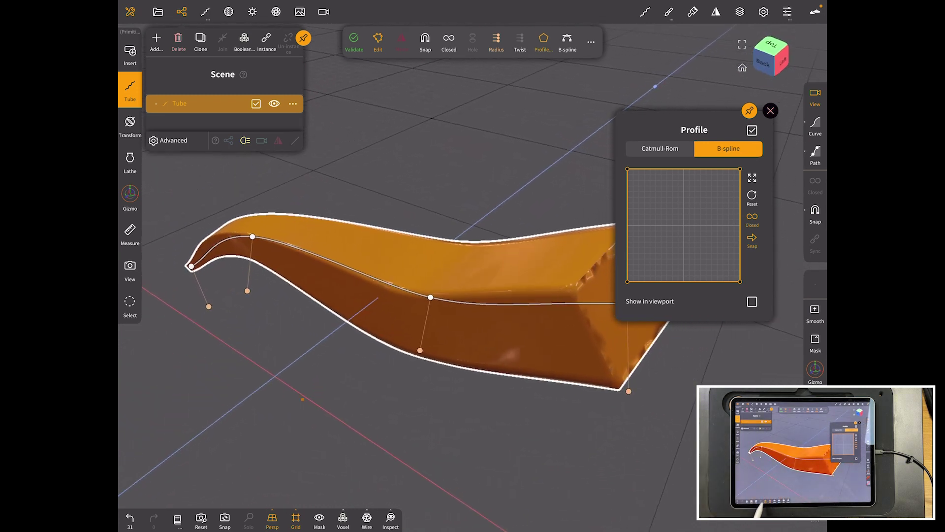
- Show the wireframe, enlarge the tube's end cross-section, and adjust the curve near its end
left_click(366, 519)
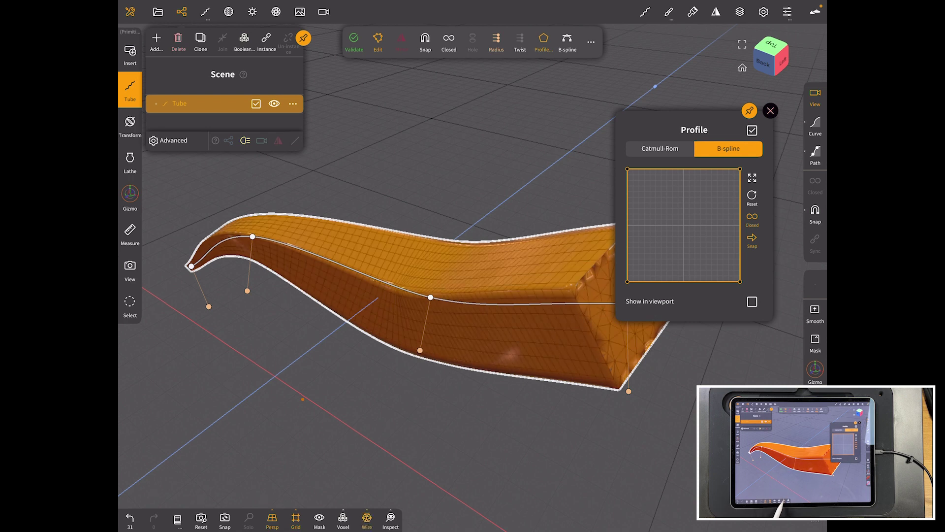
scroll(391, 310, "up", 2)
scroll(391, 311, "up", 2)
scroll(392, 310, "up", 3)
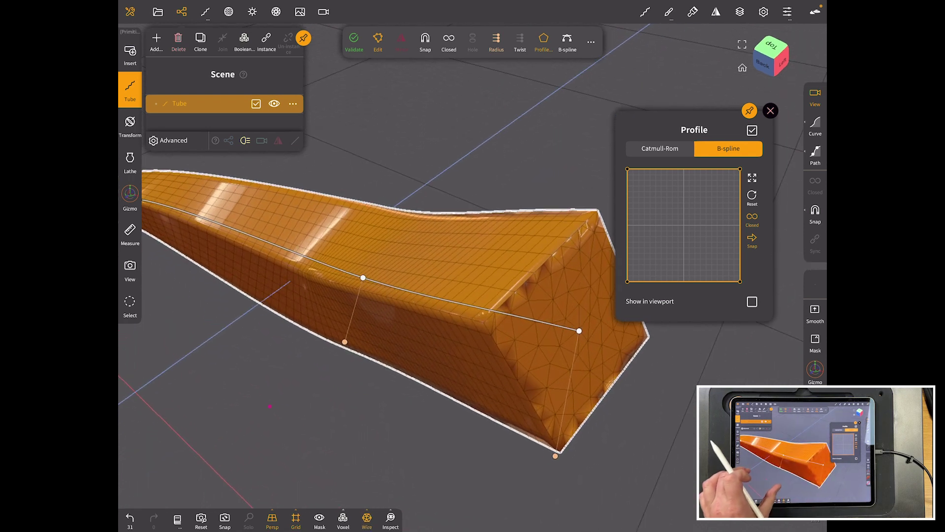
scroll(392, 311, "up", 2)
left_click_drag(546, 469, 545, 476)
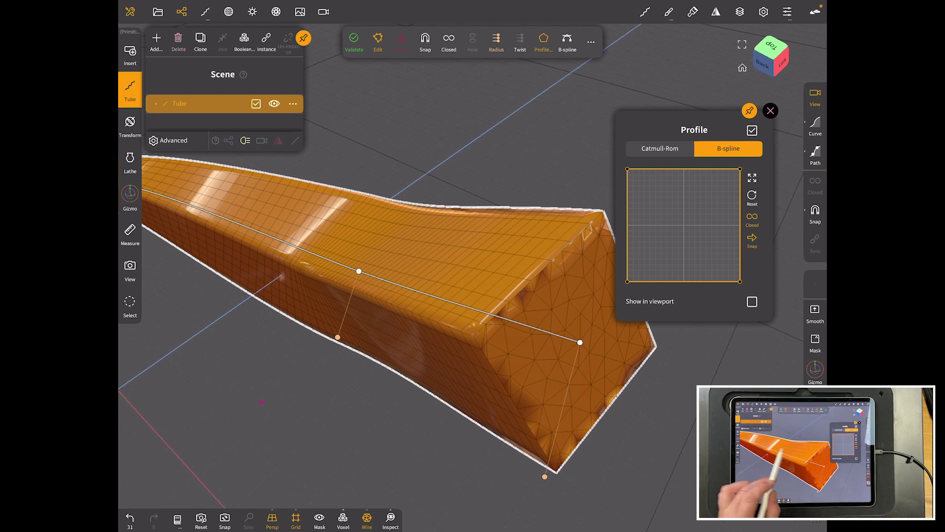
mouse_move(579, 342)
left_mouse_down()
mouse_move(581, 249)
mouse_move(572, 330)
left_mouse_up()
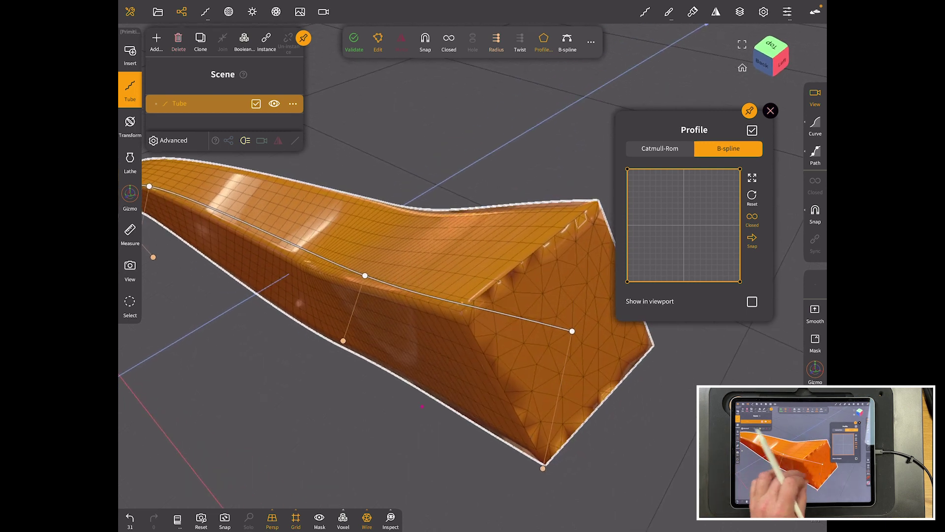
scroll(399, 288, "up", 3)
mouse_move(301, 406)
left_mouse_down()
mouse_move(487, 385)
mouse_move(282, 456)
mouse_move(418, 387)
mouse_move(255, 336)
mouse_move(297, 350)
left_mouse_up()
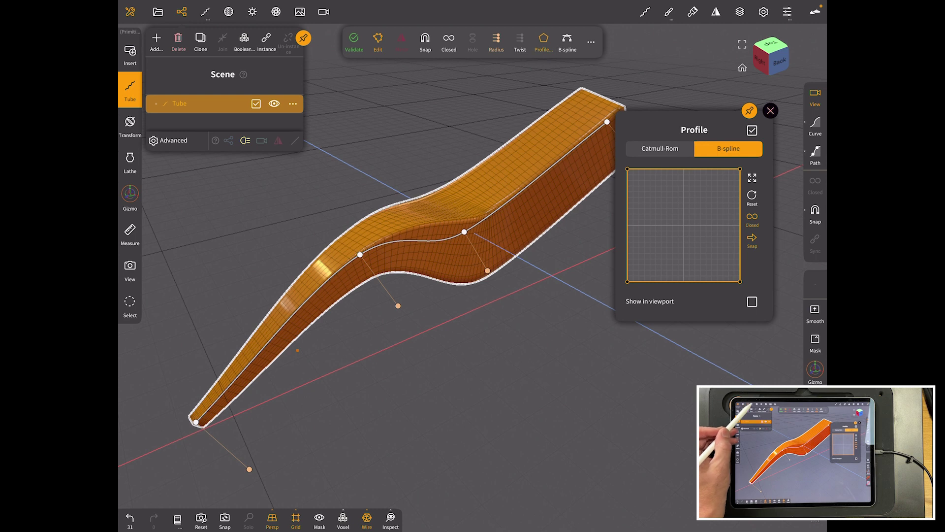
- Lower Division X in Primitive settings and move two curve points to rebend the tube
left_click(206, 11)
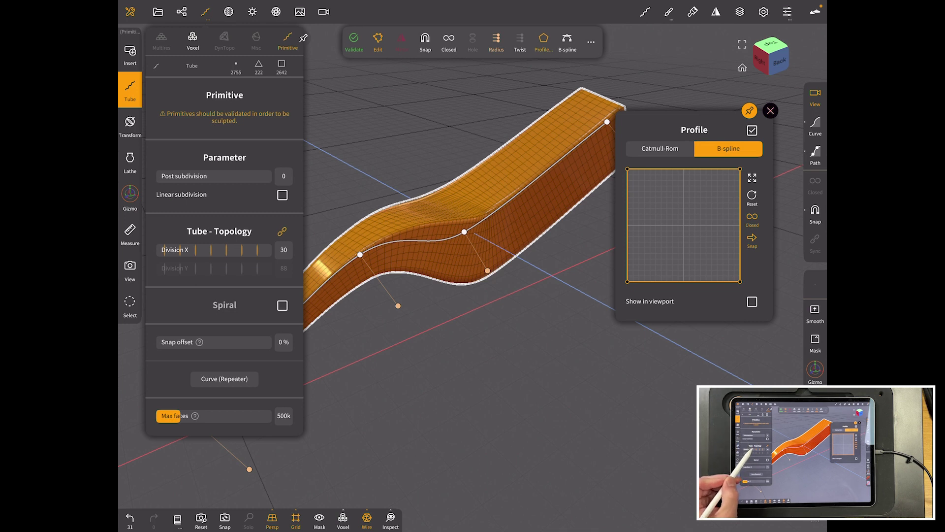
left_click_drag(222, 249, 162, 250)
left_click(465, 232)
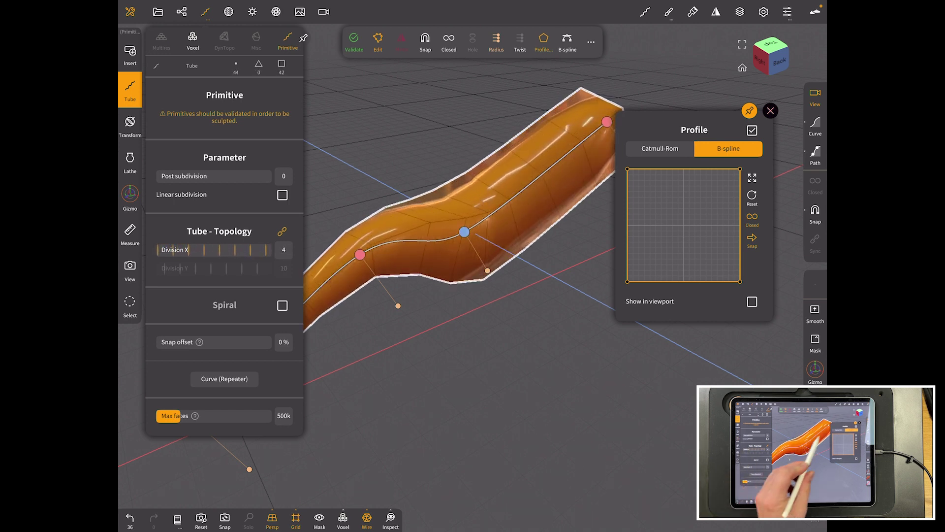
left_click_drag(464, 232, 484, 220)
left_click(360, 255)
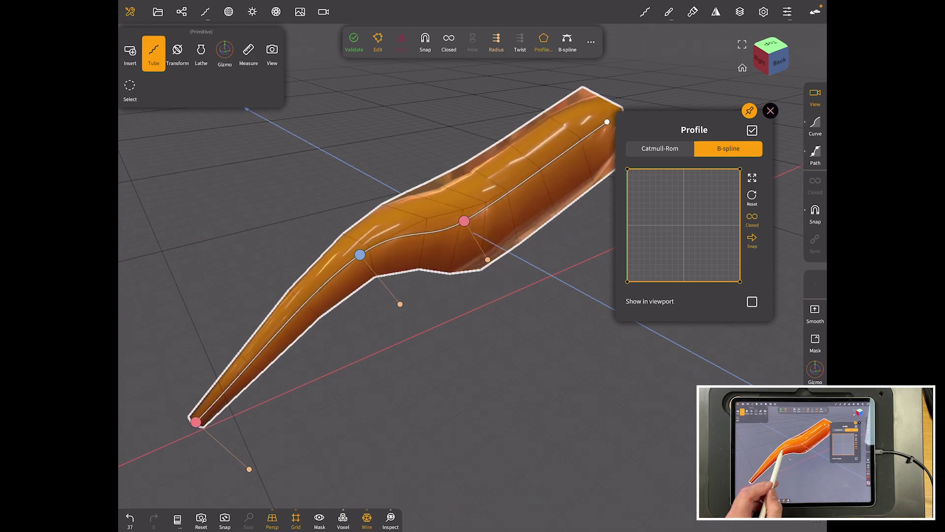
left_click_drag(360, 255, 328, 249)
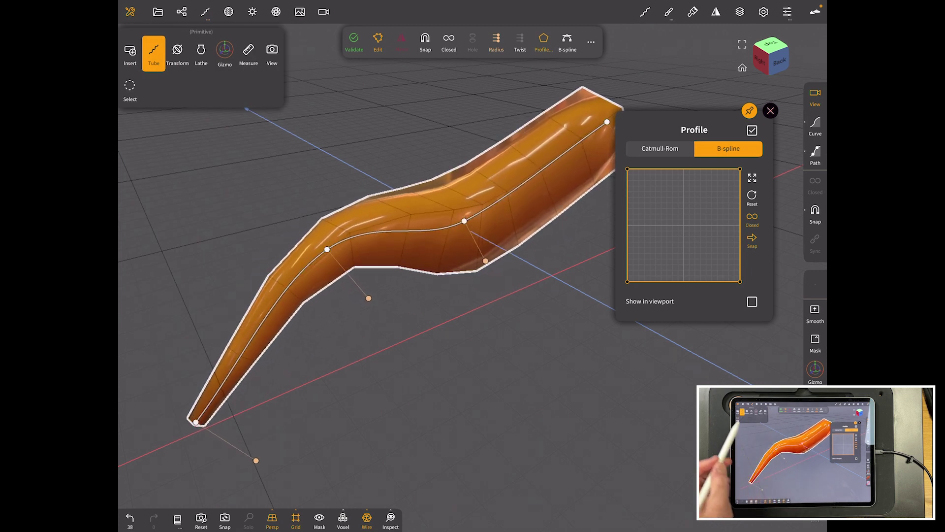
- Enable and raise Division Y, set Division X to 46, and raise Max faces
left_click(205, 11)
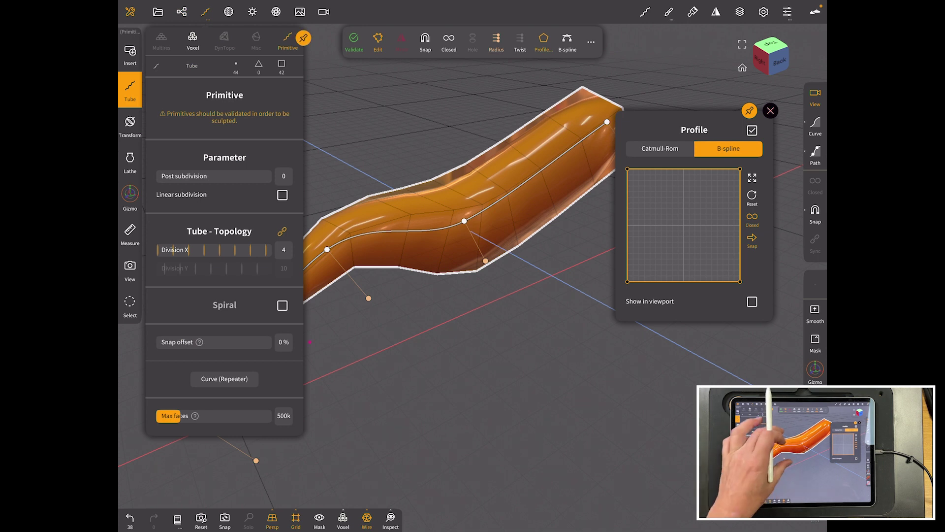
middle_click_drag(472, 354, 407, 436)
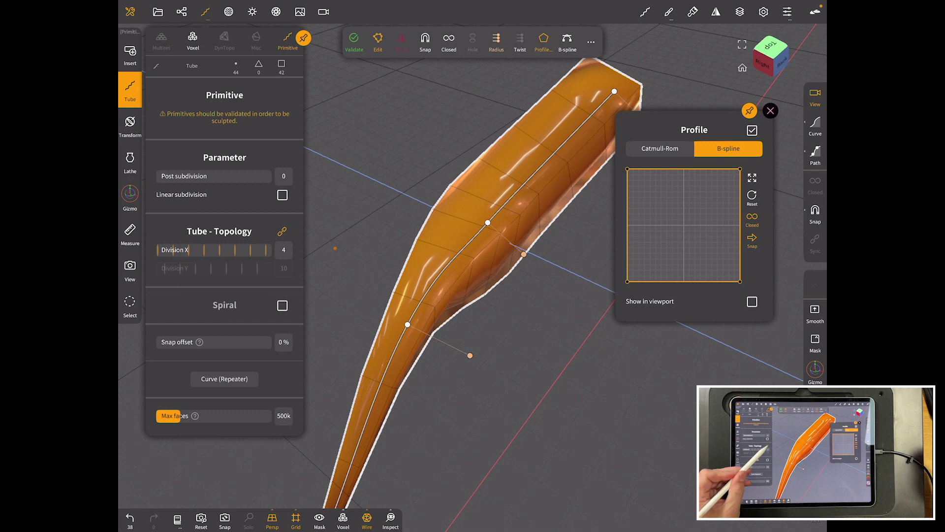
left_click(175, 268)
left_click_drag(177, 268, 186, 269)
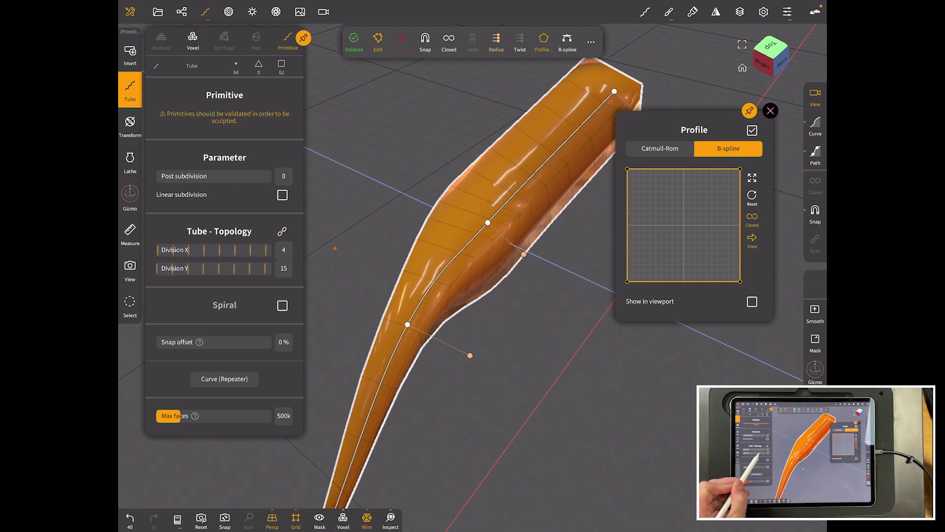
left_click_drag(444, 413, 517, 333)
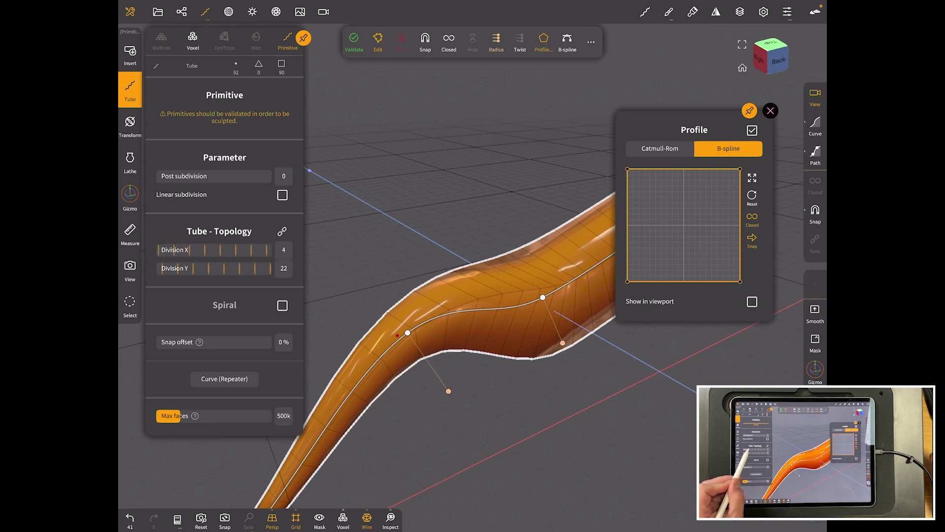
left_click_drag(188, 250, 233, 251)
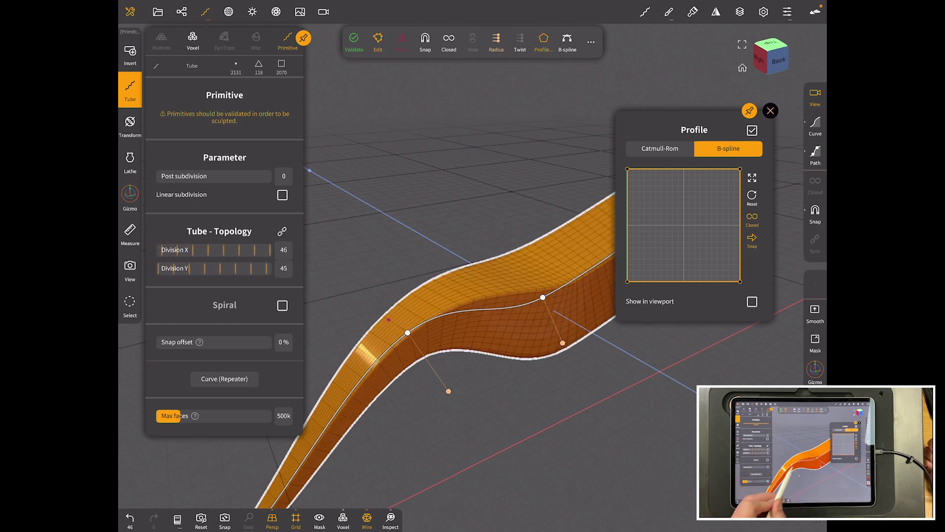
left_click_drag(444, 385, 473, 347)
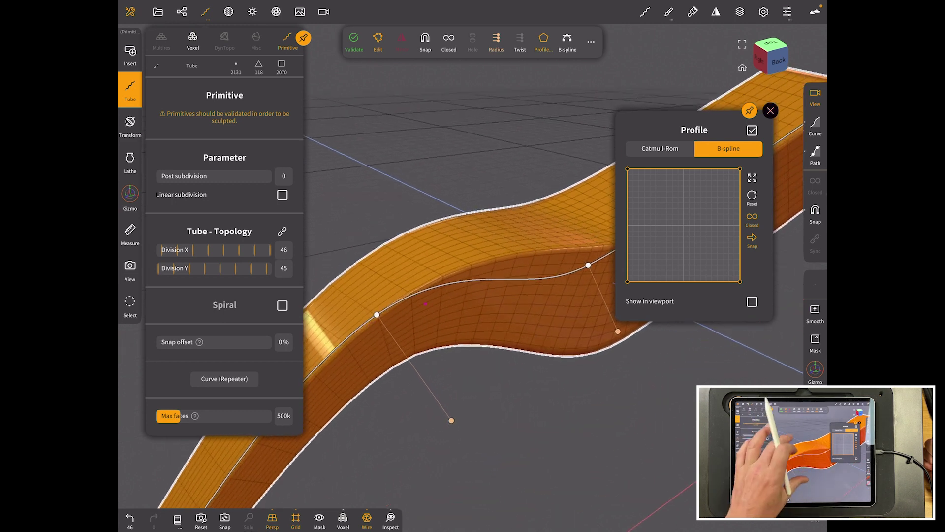
left_click_drag(480, 407, 413, 385)
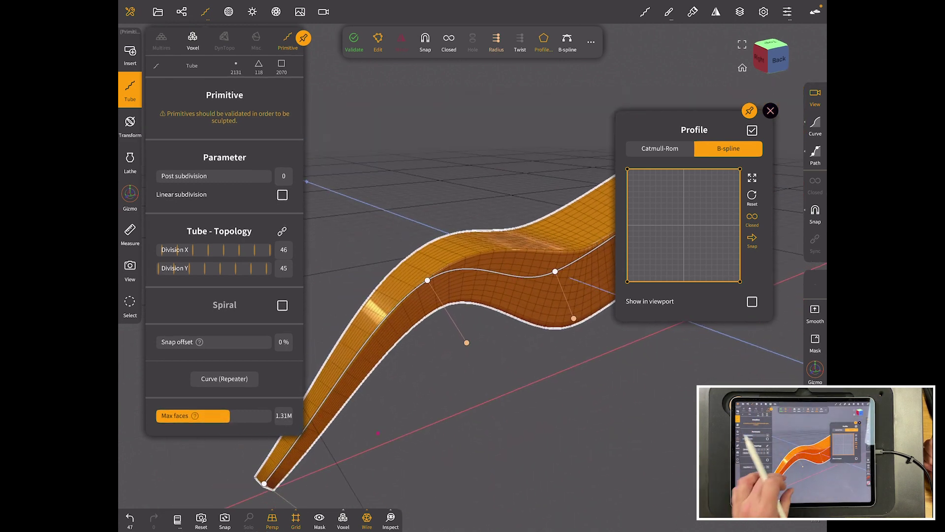
mouse_move(480, 384)
left_mouse_down()
mouse_move(414, 369)
mouse_move(501, 445)
mouse_move(332, 420)
left_mouse_up()
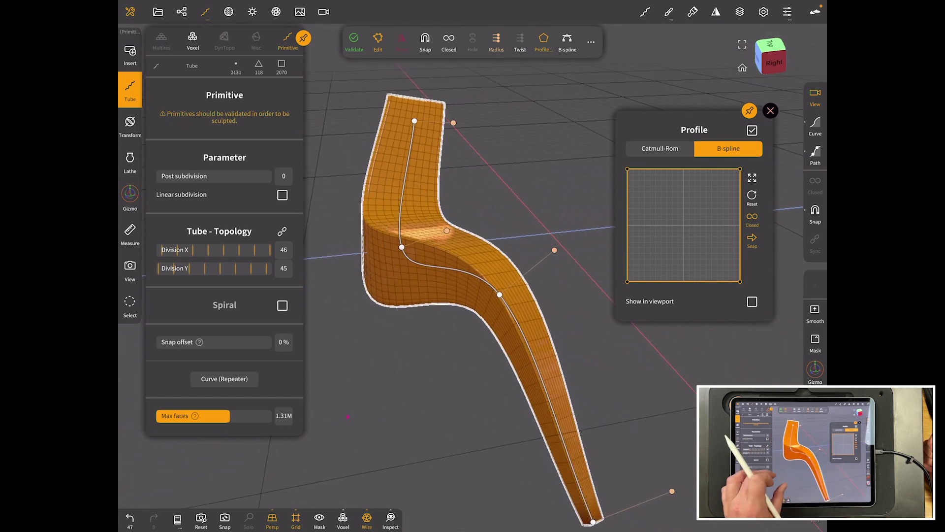
- Add a point to the profile's top edge and pull it inward to notch the cross-section
left_click_drag(332, 419, 350, 413)
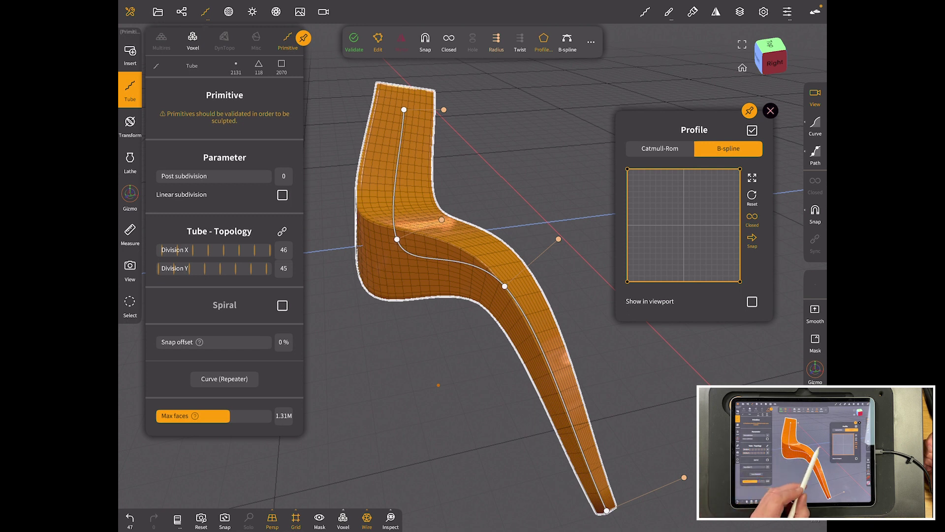
left_click(659, 171)
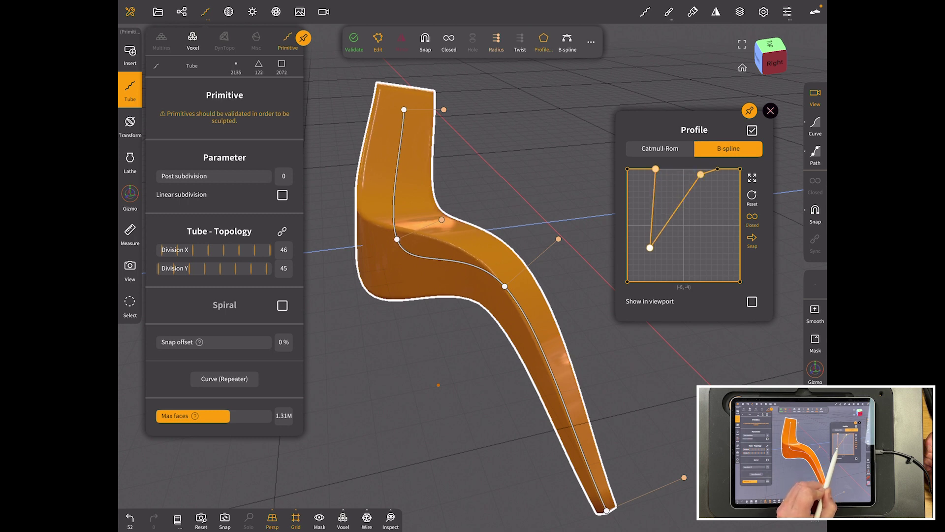
left_click_drag(707, 209, 717, 258)
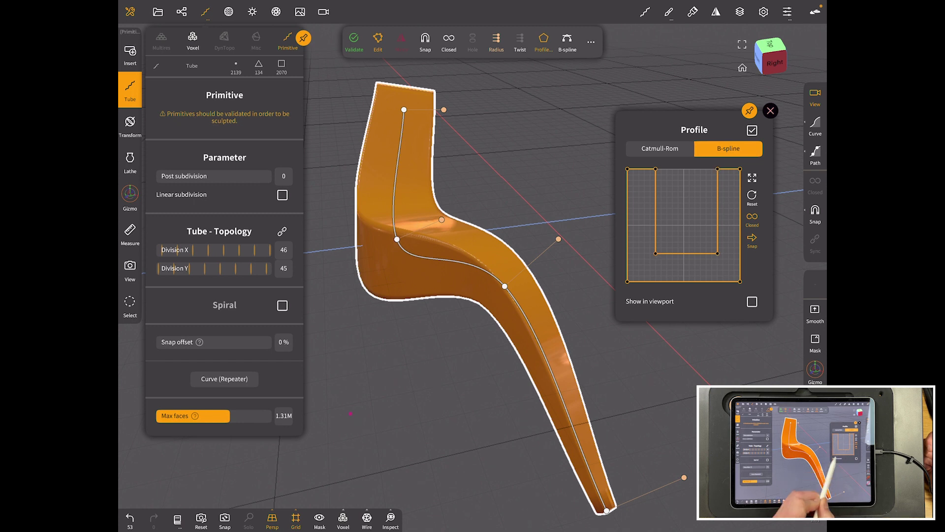
mouse_move(414, 459)
left_mouse_down()
mouse_move(443, 481)
mouse_move(518, 473)
left_mouse_up()
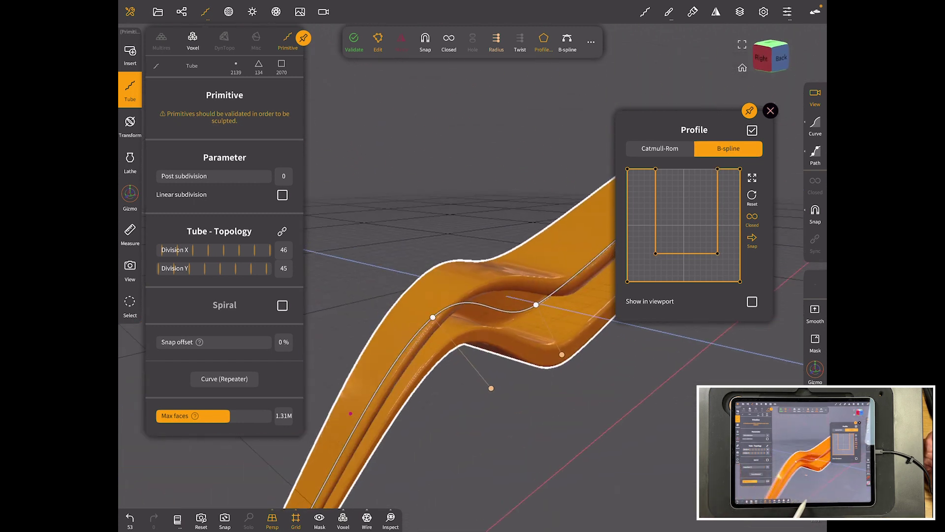
left_click_drag(454, 435, 325, 363)
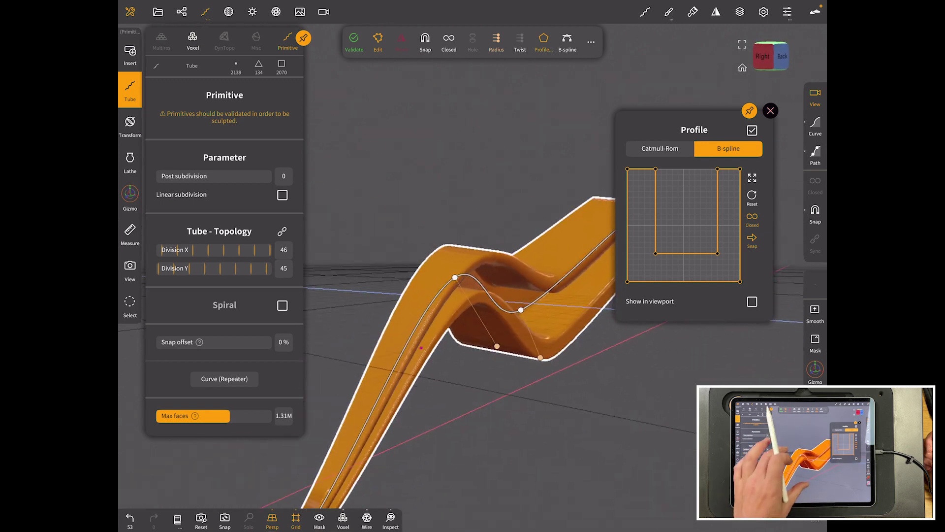
mouse_move(443, 458)
left_mouse_down()
mouse_move(561, 473)
mouse_move(473, 461)
mouse_move(532, 469)
left_mouse_up()
- Add points on both sides of the profile and move them inward to form the channel walls
left_click(655, 204)
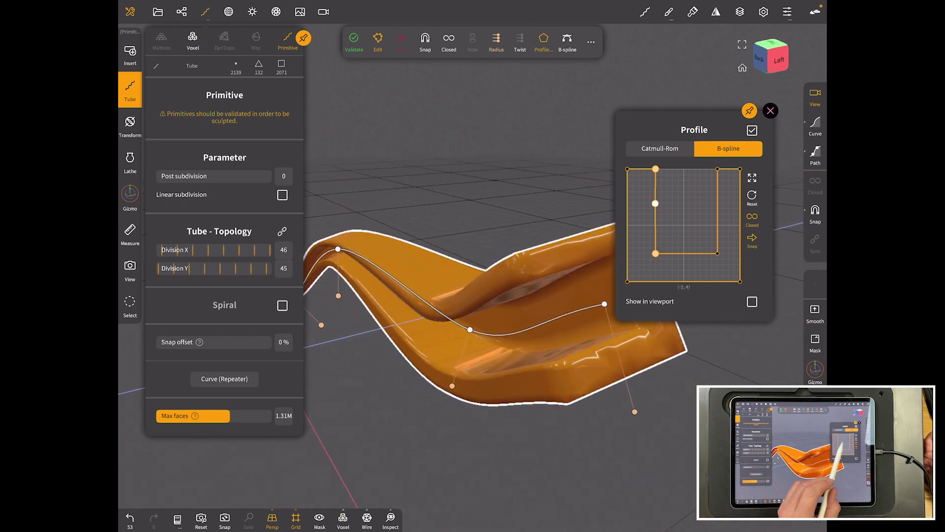
left_click(718, 213)
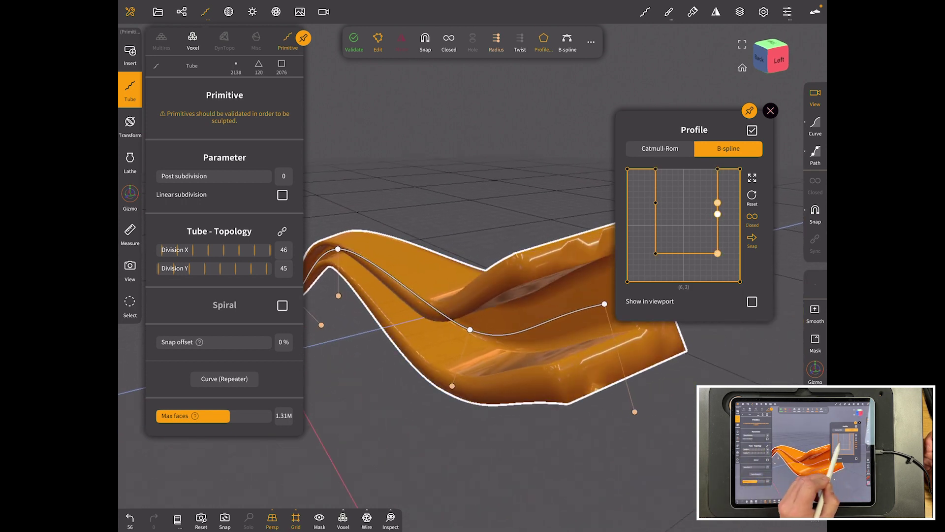
left_click_drag(655, 204, 684, 208)
left_click_drag(655, 170, 678, 169)
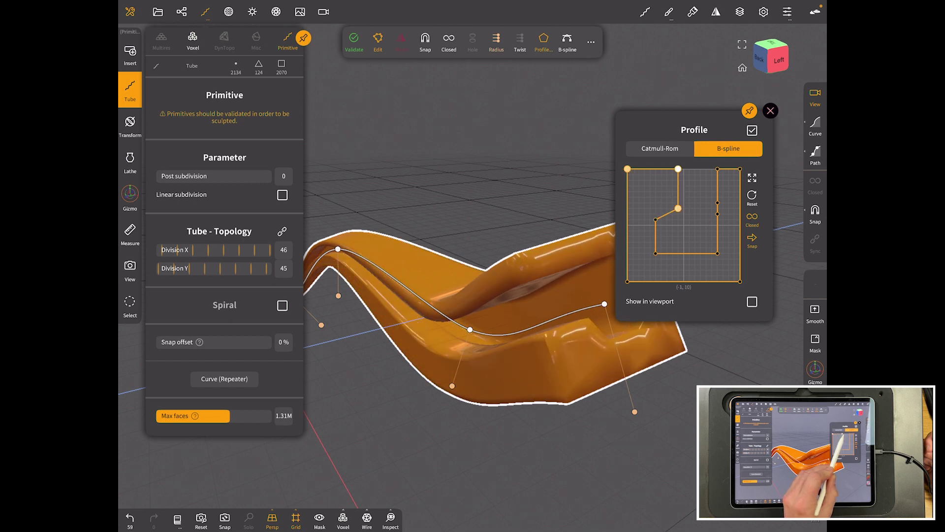
left_click_drag(711, 202, 694, 203)
left_click_drag(717, 170, 694, 169)
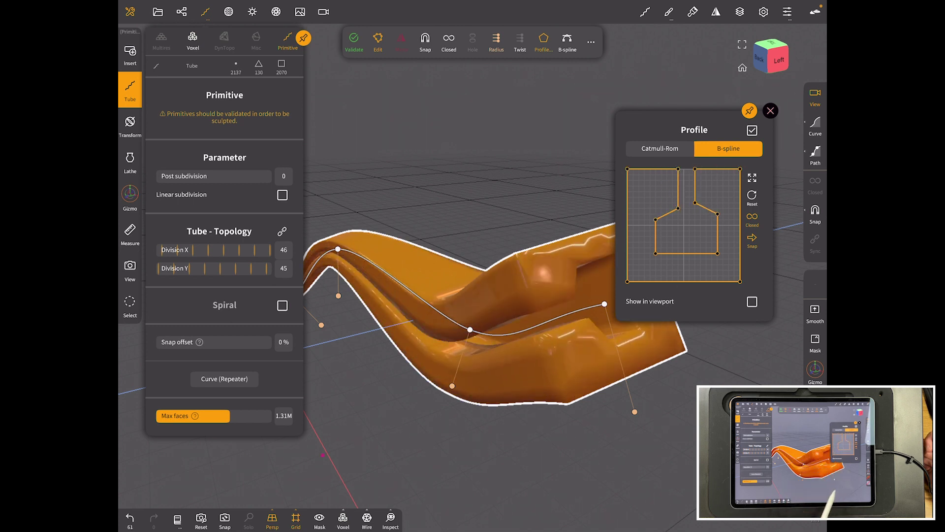
mouse_move(613, 413)
middle_mouse_down()
mouse_move(517, 472)
mouse_move(384, 436)
mouse_move(406, 475)
mouse_move(473, 443)
mouse_move(517, 444)
middle_mouse_up()
mouse_move(431, 444)
middle_mouse_down()
mouse_move(597, 392)
mouse_move(518, 421)
mouse_move(453, 396)
middle_mouse_up()
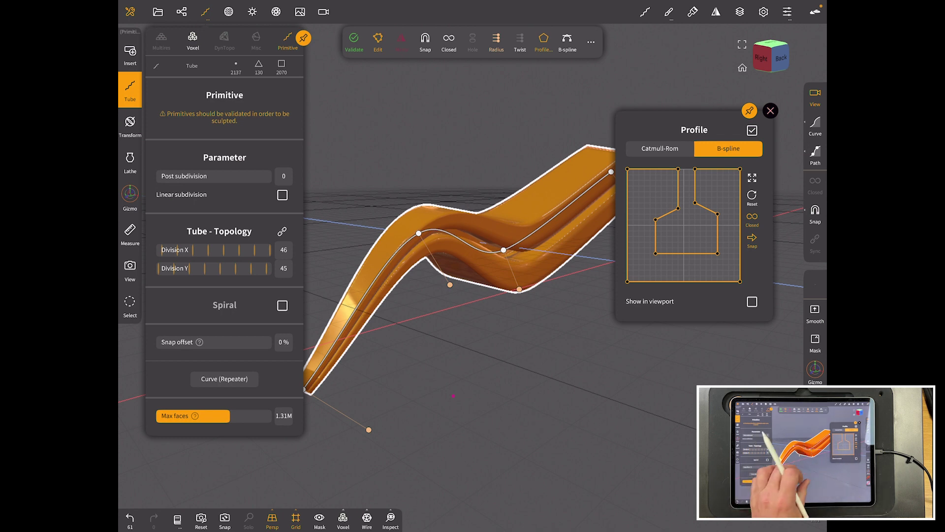
- Shrink the radius handles at several points, including the middle, to thin the channel tube
middle_click_drag(453, 395, 431, 462)
left_click(530, 299)
mouse_move(530, 300)
left_mouse_down()
mouse_move(520, 273)
mouse_move(530, 300)
left_mouse_up()
left_click_drag(437, 304, 438, 305)
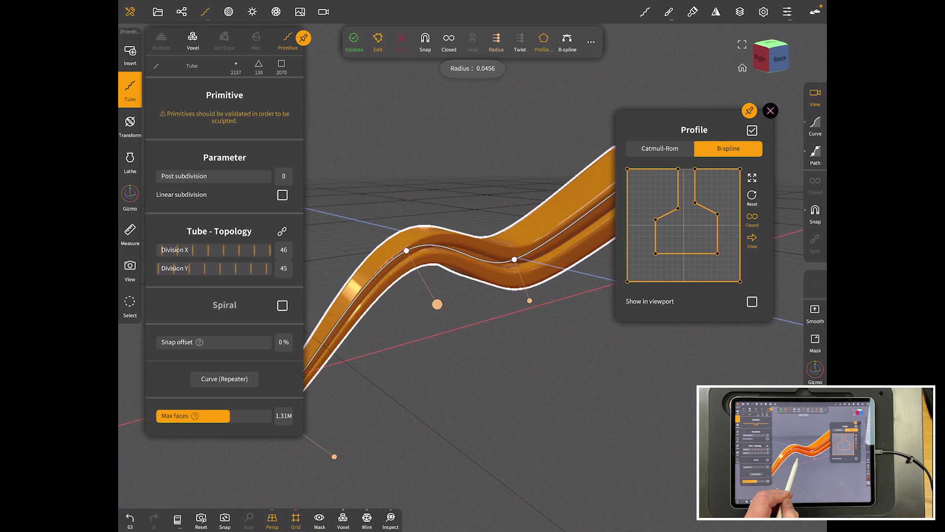
middle_click_drag(443, 443, 458, 413)
left_click_drag(418, 356, 420, 360)
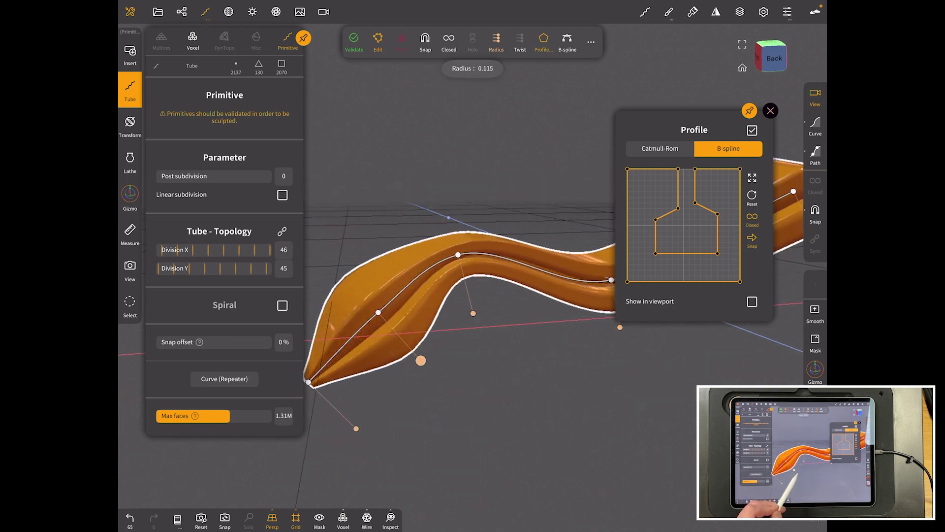
left_click_drag(473, 312, 472, 314)
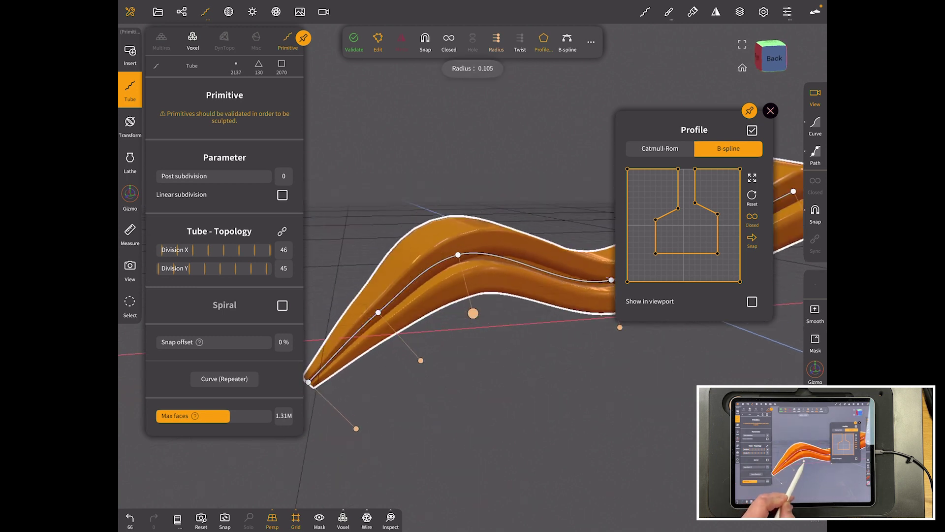
middle_click_drag(473, 414, 531, 398)
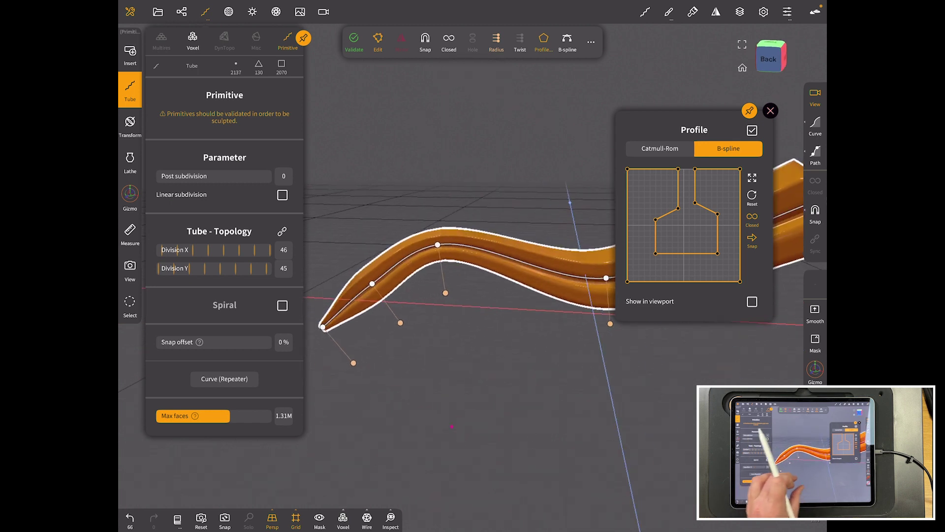
left_click_drag(509, 335, 510, 333)
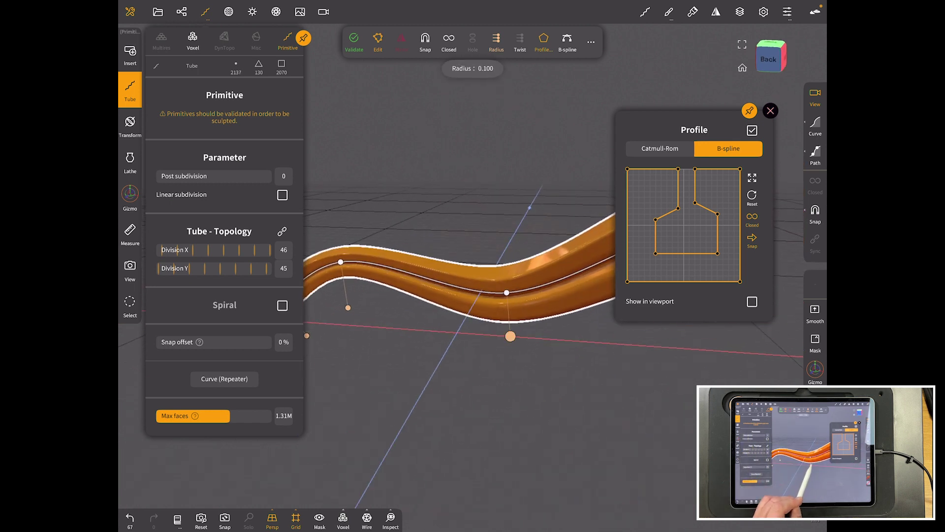
mouse_move(473, 443)
middle_mouse_down()
mouse_move(531, 414)
mouse_move(484, 397)
mouse_move(354, 427)
middle_mouse_up()
- Widen the tube's pointed end back to full width and twist the tube along its length
left_click_drag(388, 360, 415, 352)
middle_click_drag(472, 443, 443, 421)
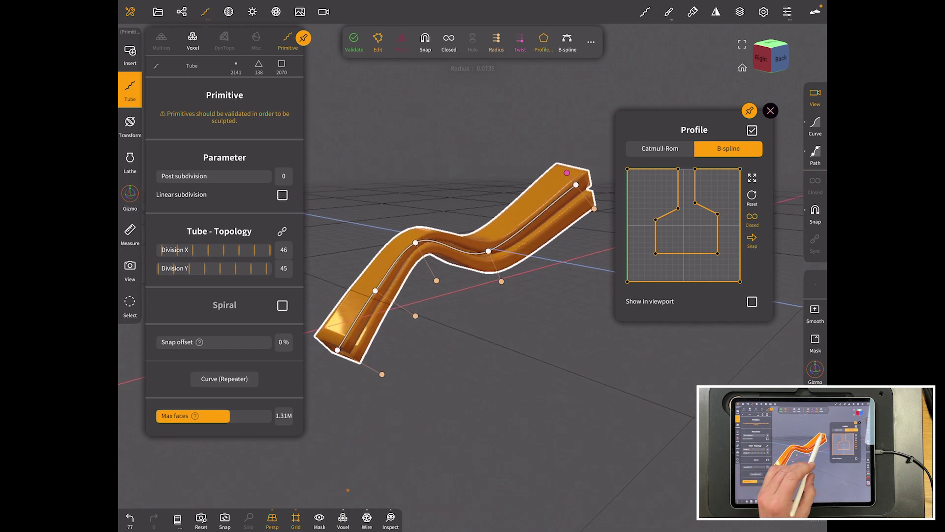
middle_click_drag(517, 332, 413, 384)
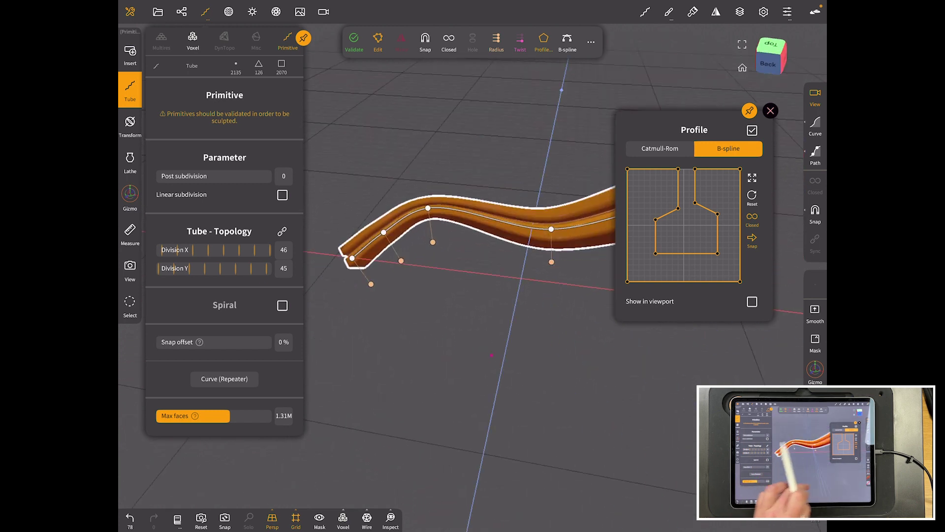
middle_click_drag(492, 355, 369, 427)
left_click_drag(554, 355, 546, 350)
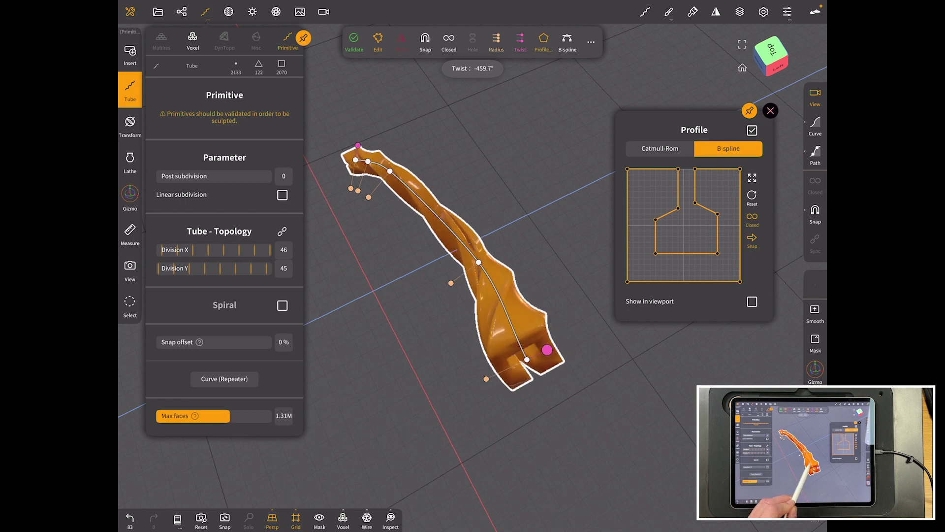
mouse_move(385, 414)
left_mouse_down()
mouse_move(451, 384)
mouse_move(369, 428)
mouse_move(517, 458)
left_mouse_up()
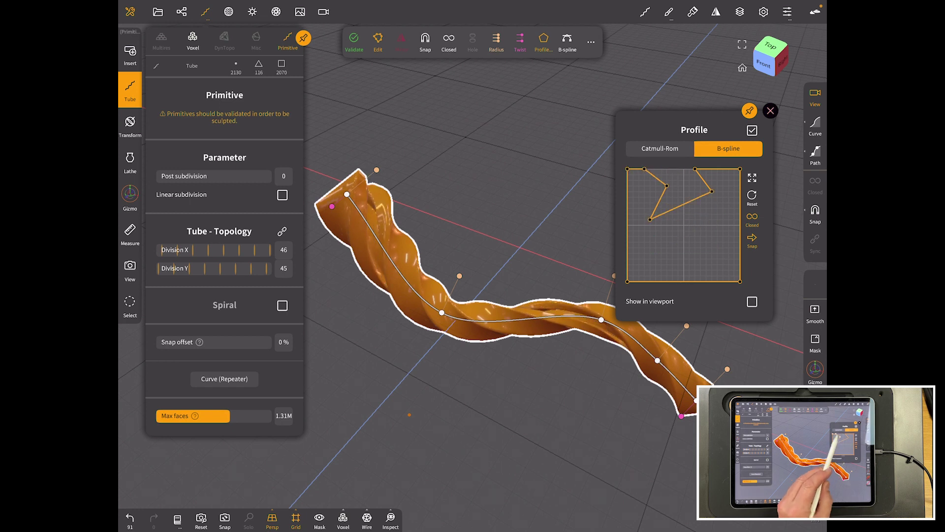
- Drag the profile points into a deeper V-shaped cross-section
left_click_drag(651, 219, 695, 265)
left_click_drag(696, 170, 723, 170)
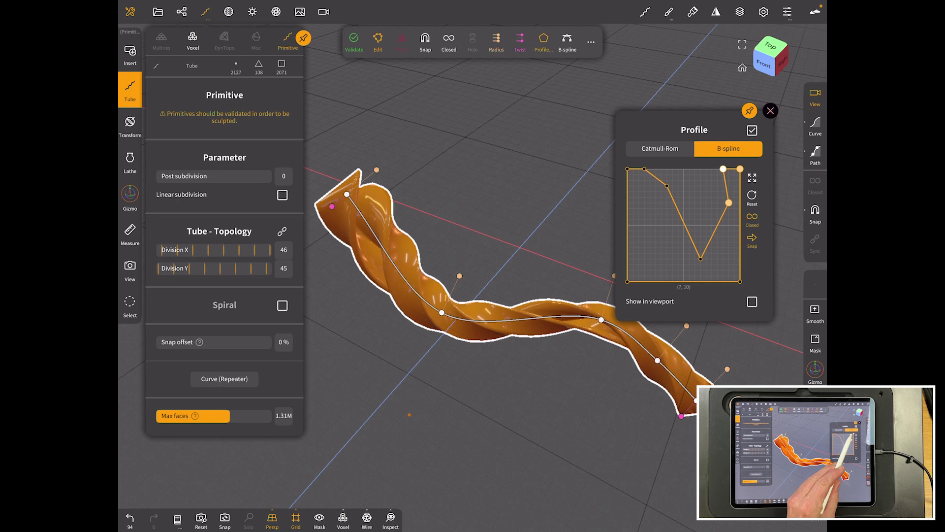
left_click_drag(543, 435, 525, 326)
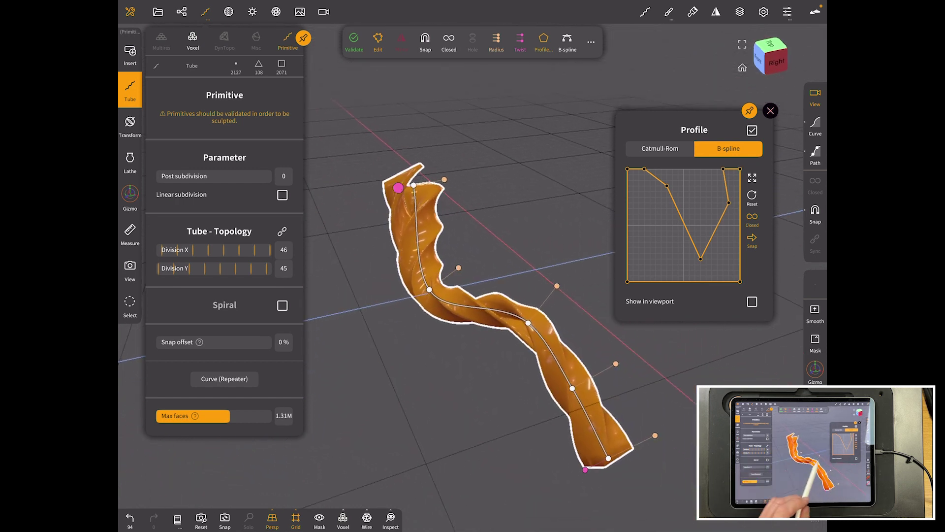
- Twist the tube heavily along its length, including its lower part
left_click_drag(391, 221, 517, 237)
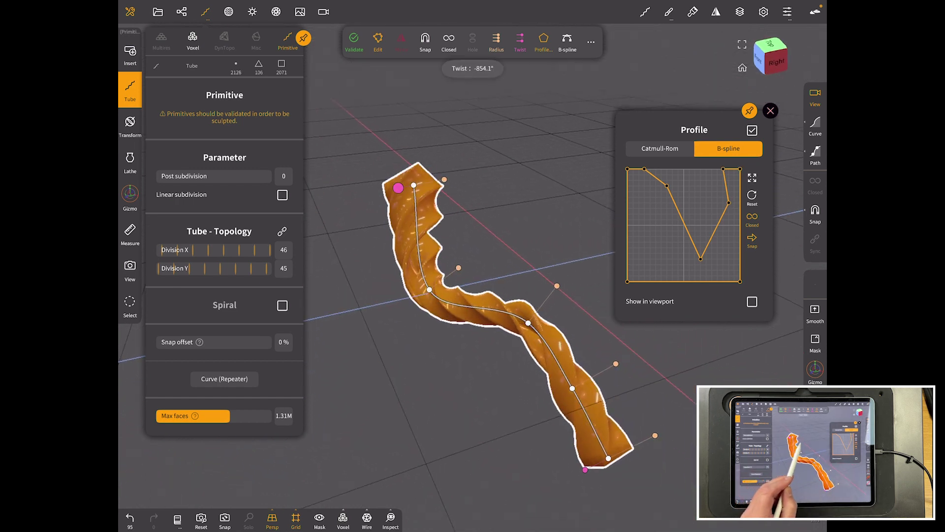
left_click_drag(398, 188, 414, 222)
mouse_move(443, 414)
left_mouse_down()
mouse_move(394, 354)
mouse_move(544, 406)
left_mouse_up()
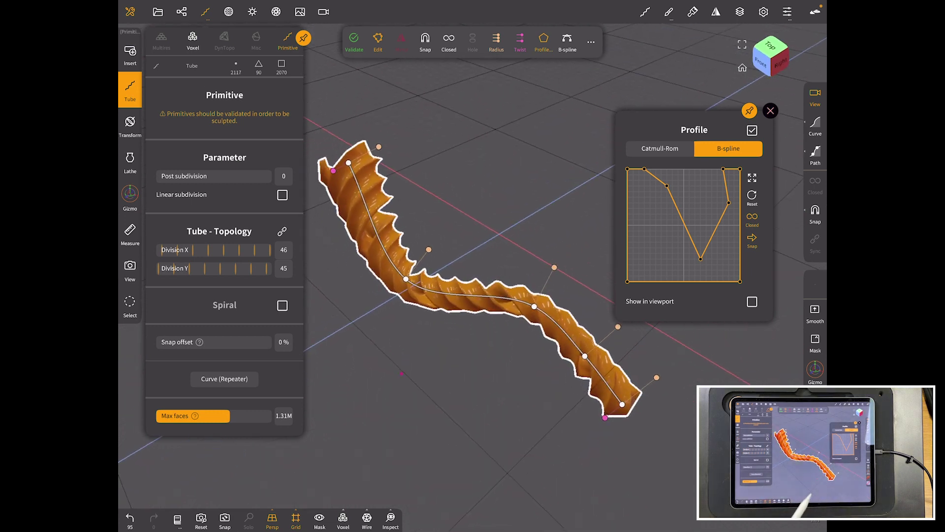
left_click_drag(402, 374, 410, 392)
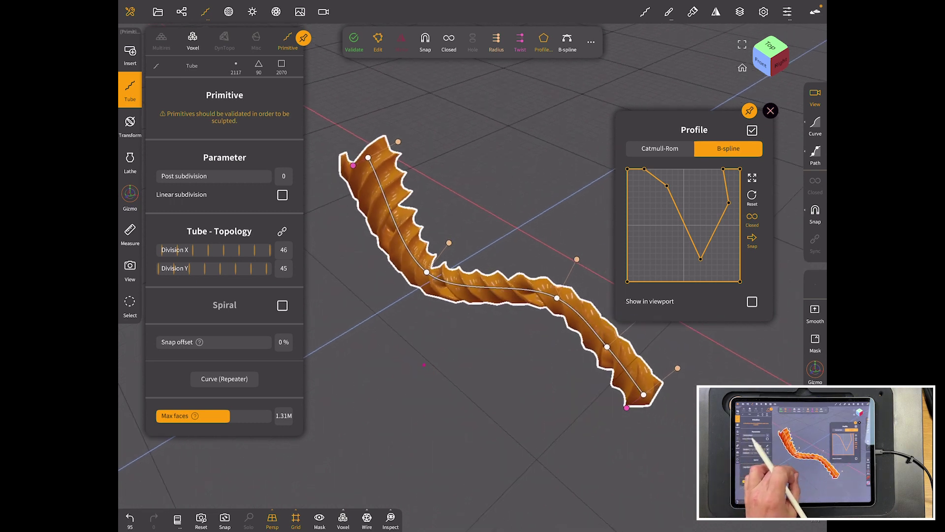
left_click(667, 185)
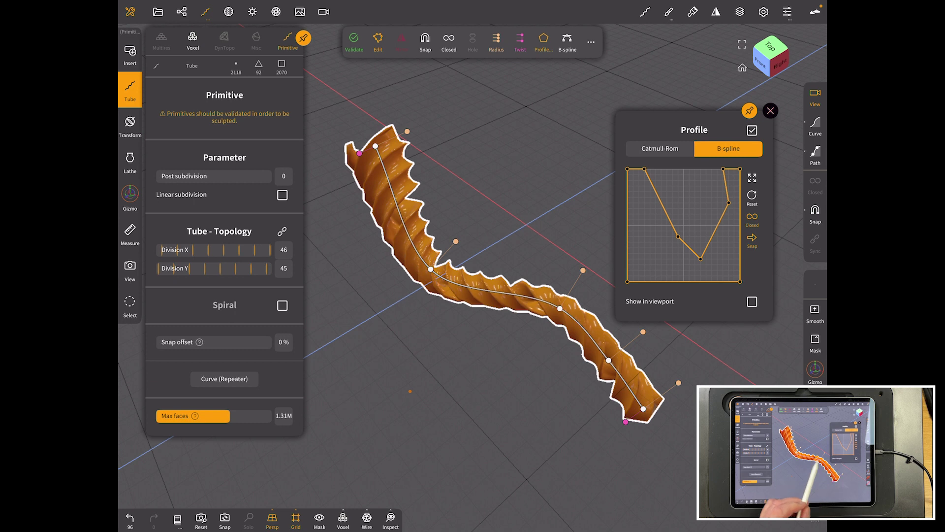
left_click_drag(413, 266, 388, 222)
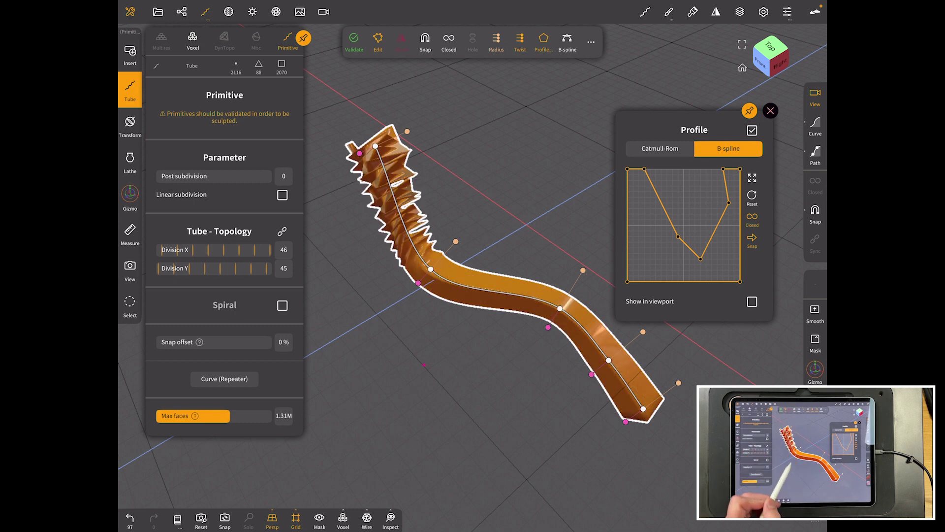
left_click_drag(480, 443, 443, 429)
- Undo three times to restore the channel profile and remove the twist
key("ctrl+z")
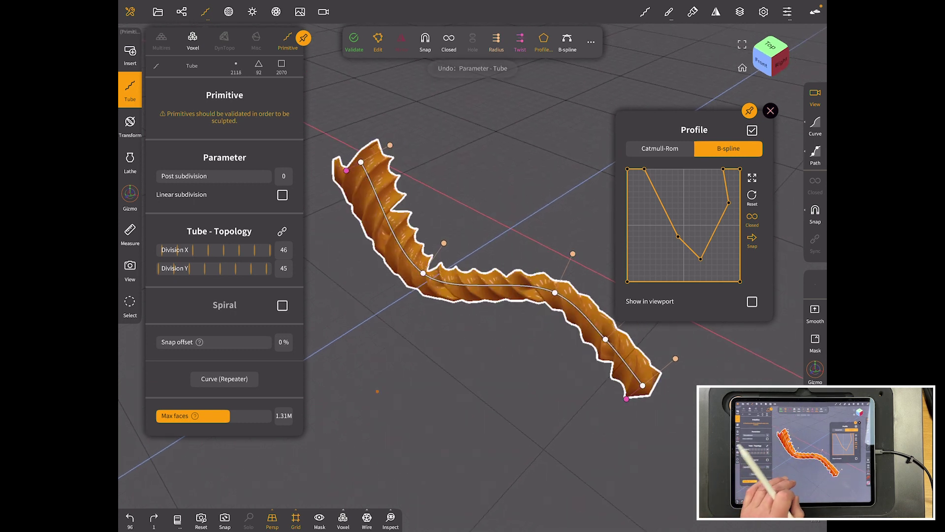
key("ctrl+z")
key("ctrl+z")
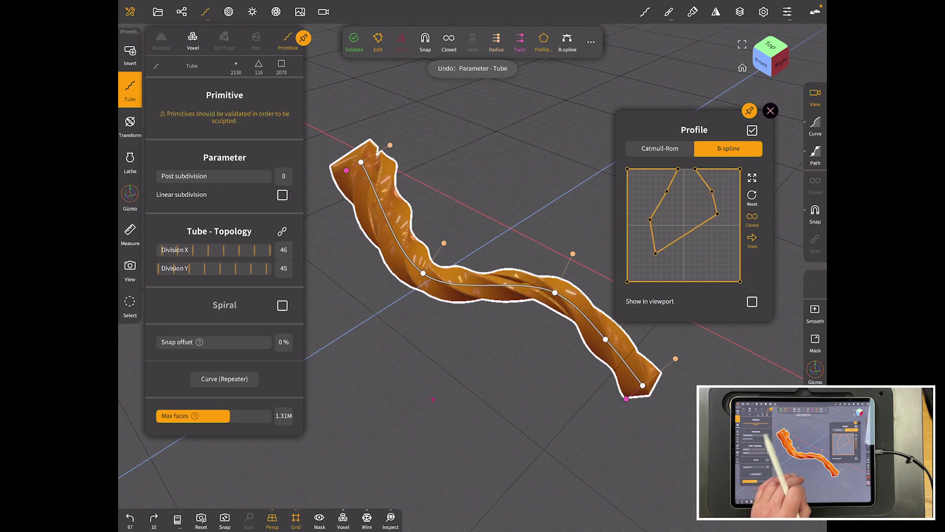
key("ctrl+z")
key("ctrl+z")
key("ctrl+z")
key("ctrl+z")
key("ctrl+z")
key("ctrl+z")
key("ctrl+z")
key("ctrl+z")
key("ctrl+z")
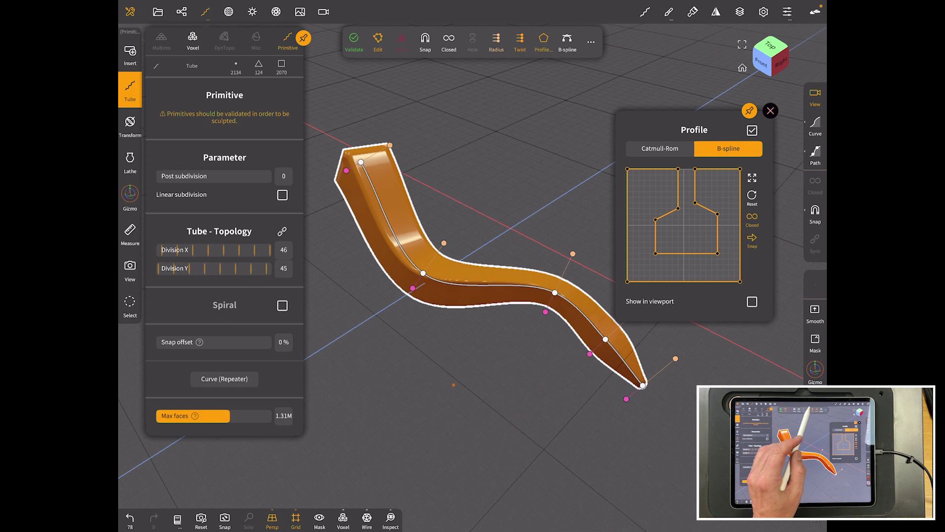
left_click_drag(444, 444, 466, 436)
- Twist the tube's upper section and a middle point with the pink Twist handles
left_click_drag(421, 287, 423, 288)
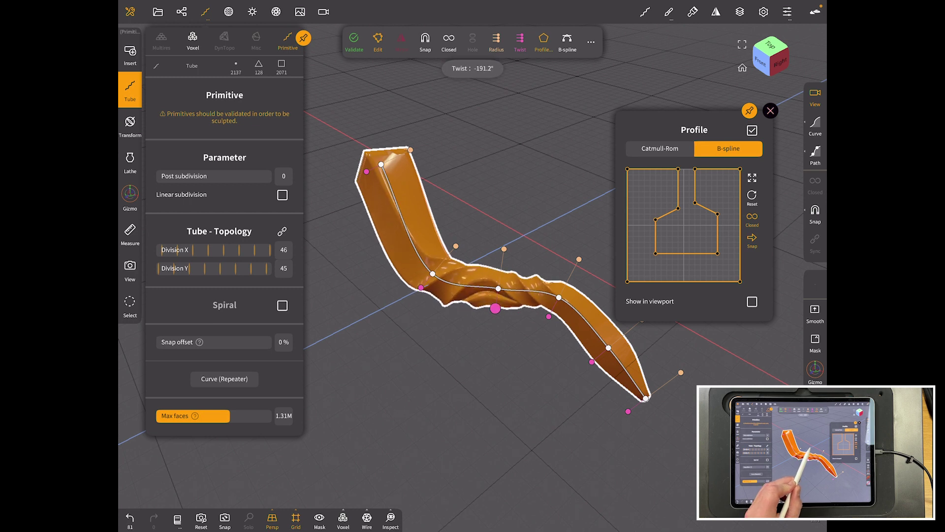
mouse_move(443, 444)
left_mouse_down()
mouse_move(546, 417)
mouse_move(487, 458)
mouse_move(488, 436)
mouse_move(532, 418)
left_mouse_up()
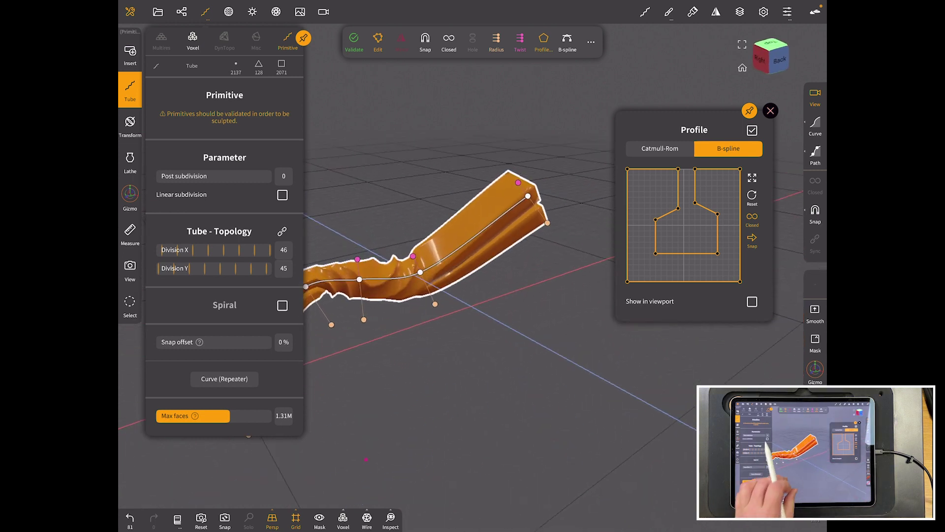
mouse_move(473, 443)
left_mouse_down()
mouse_move(517, 443)
mouse_move(458, 452)
left_mouse_up()
left_click_drag(337, 295, 348, 318)
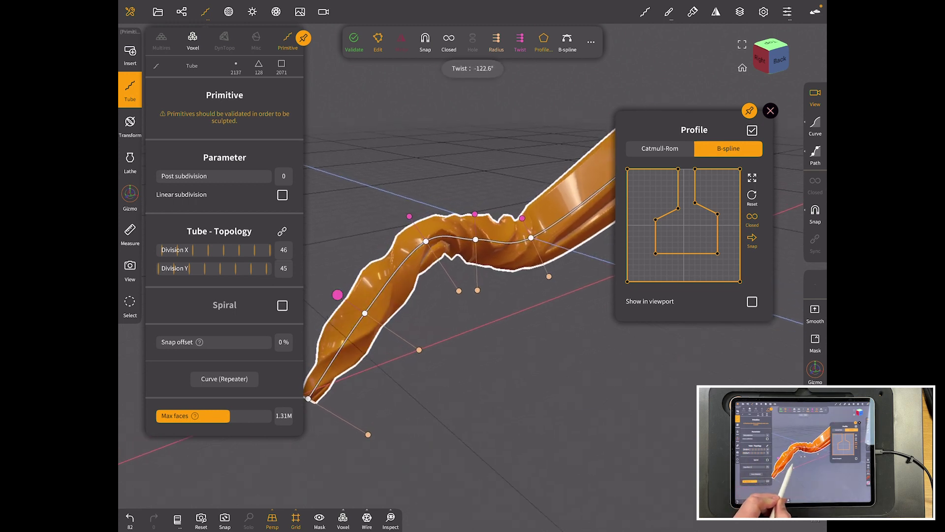
mouse_move(517, 443)
left_mouse_down()
mouse_move(481, 369)
mouse_move(510, 310)
left_mouse_up()
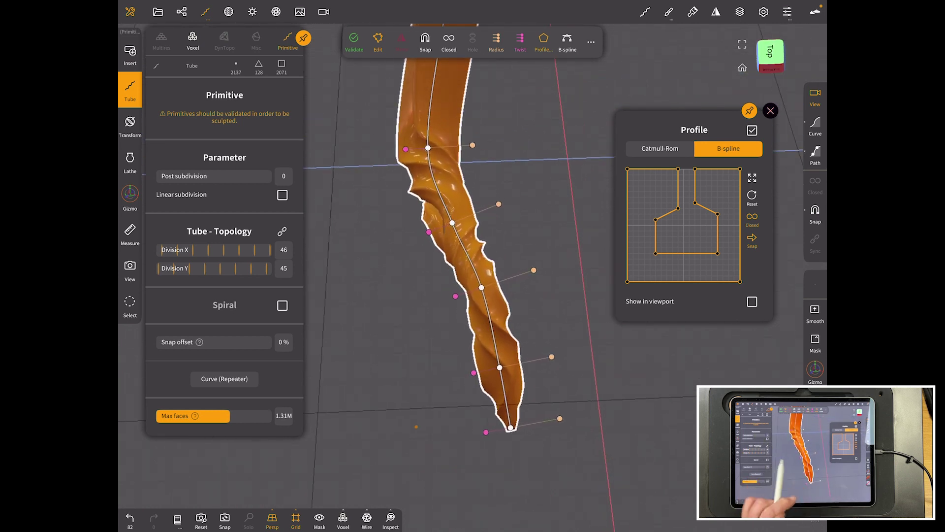
- Drag the middle and upper curve points to the right, bending the tube into a zigzag
left_click_drag(405, 298, 538, 275)
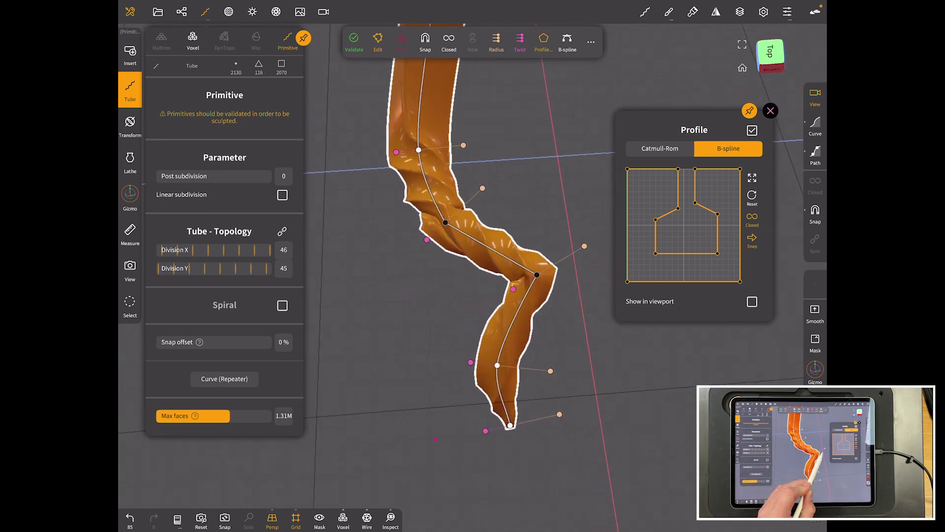
left_click_drag(332, 403, 421, 370)
left_click_drag(449, 171, 568, 166)
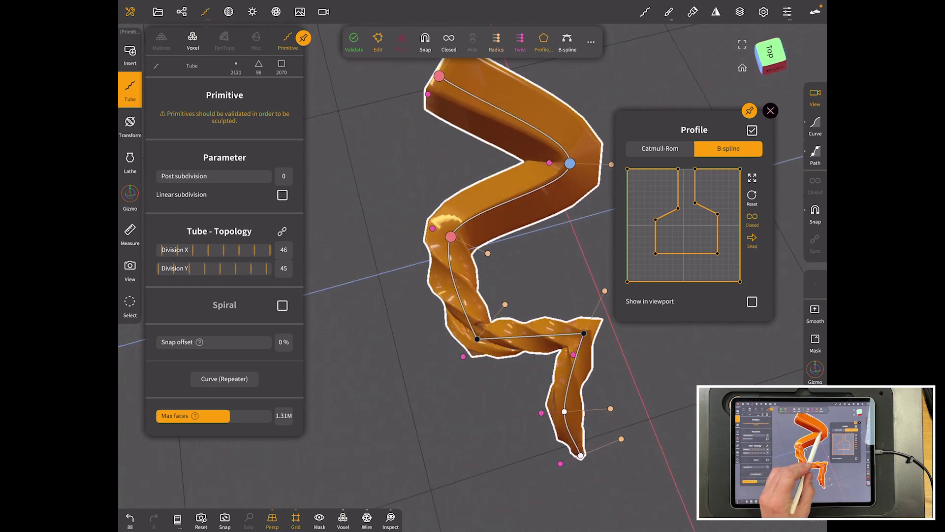
left_click_drag(517, 370, 347, 222)
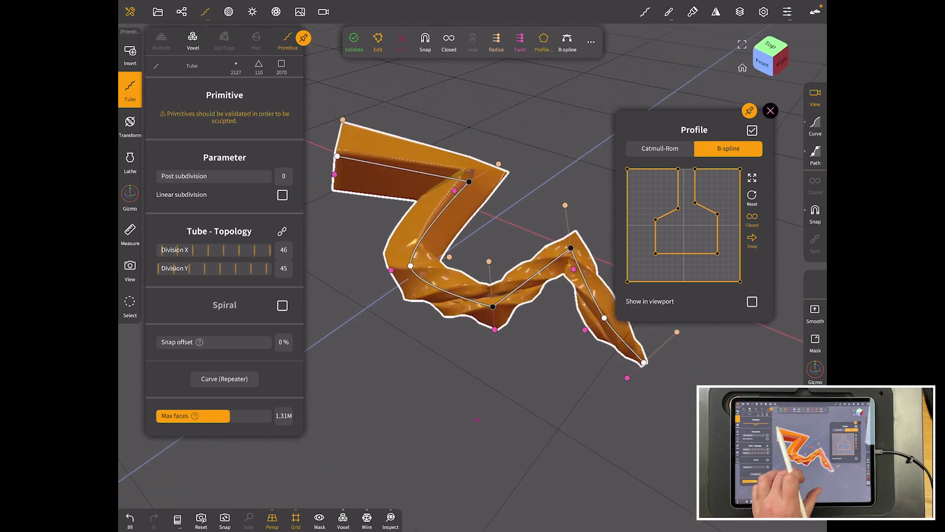
left_click_drag(444, 443, 473, 437)
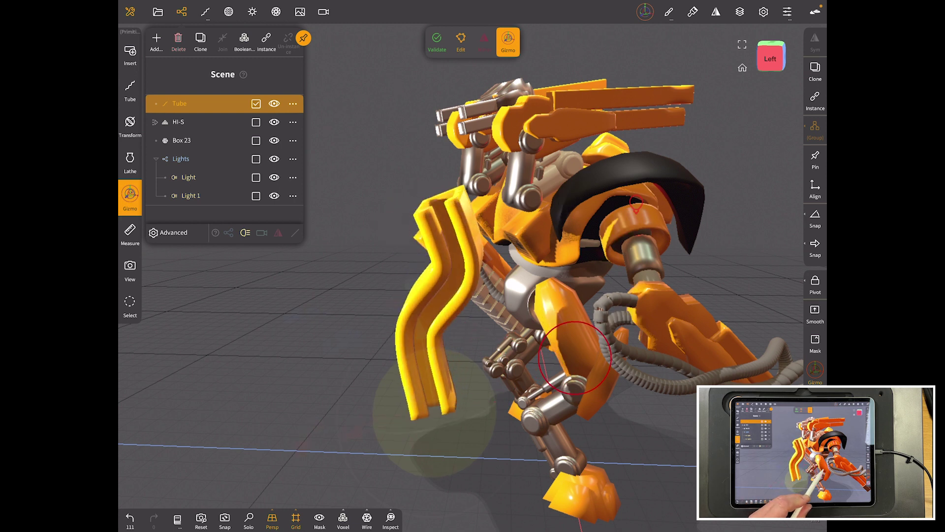
- Rotate and tilt the tube part, then move it up onto the robot's leg
left_click_drag(461, 451, 472, 444)
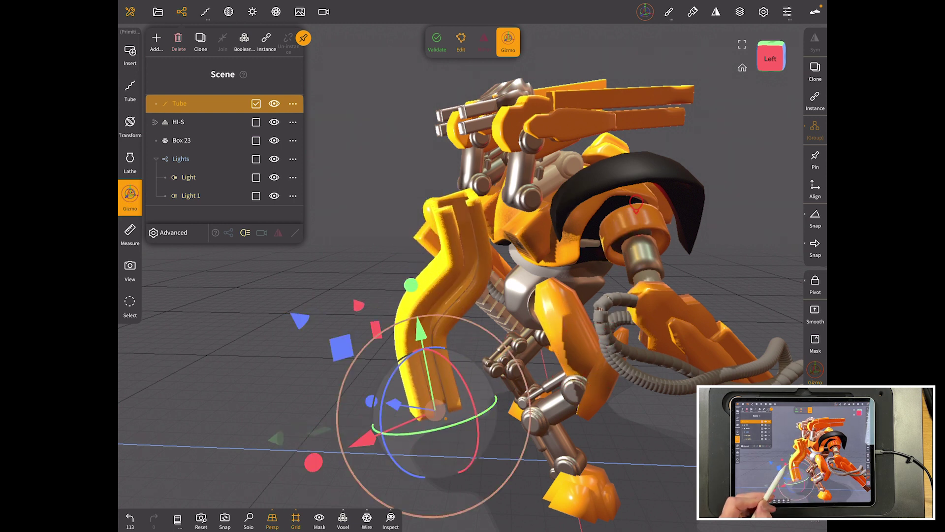
left_click_drag(317, 392, 359, 391)
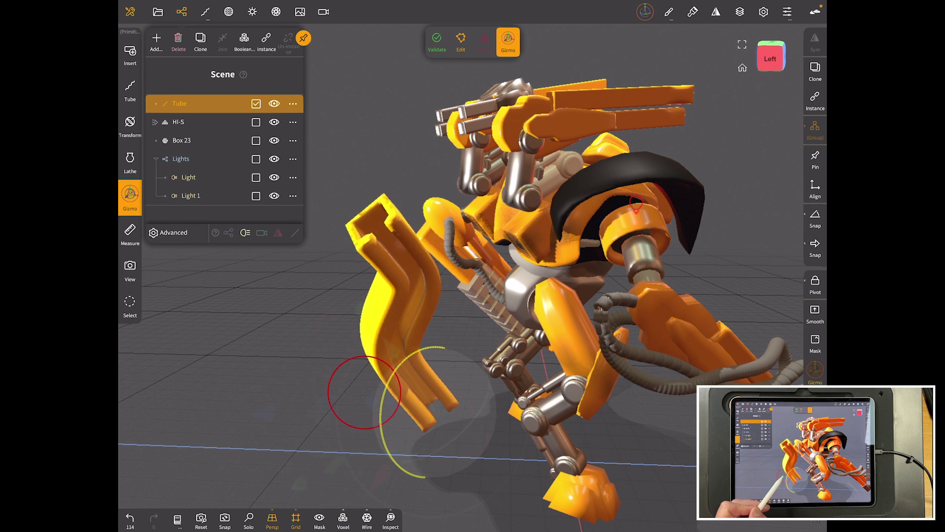
mouse_move(310, 310)
left_mouse_down()
mouse_move(344, 263)
mouse_move(374, 345)
left_mouse_up()
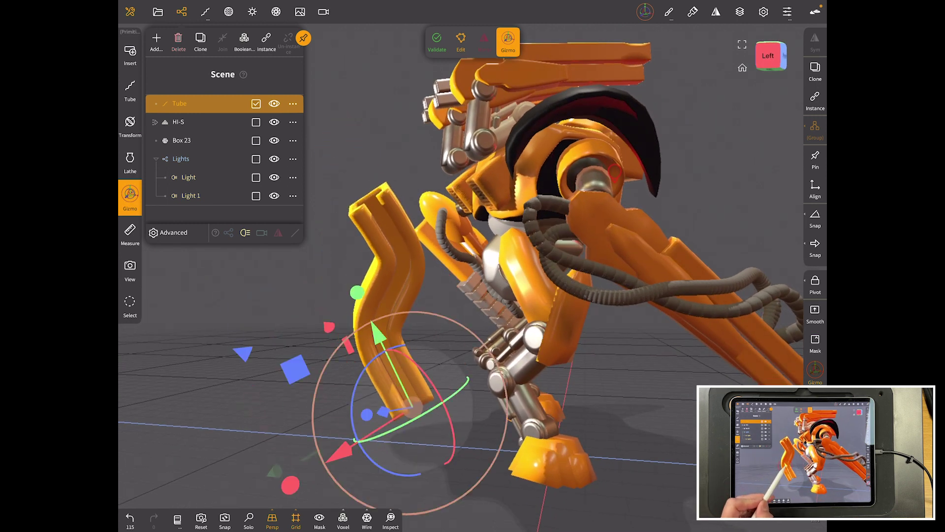
left_click_drag(409, 406, 422, 401)
left_click_drag(401, 348, 458, 325)
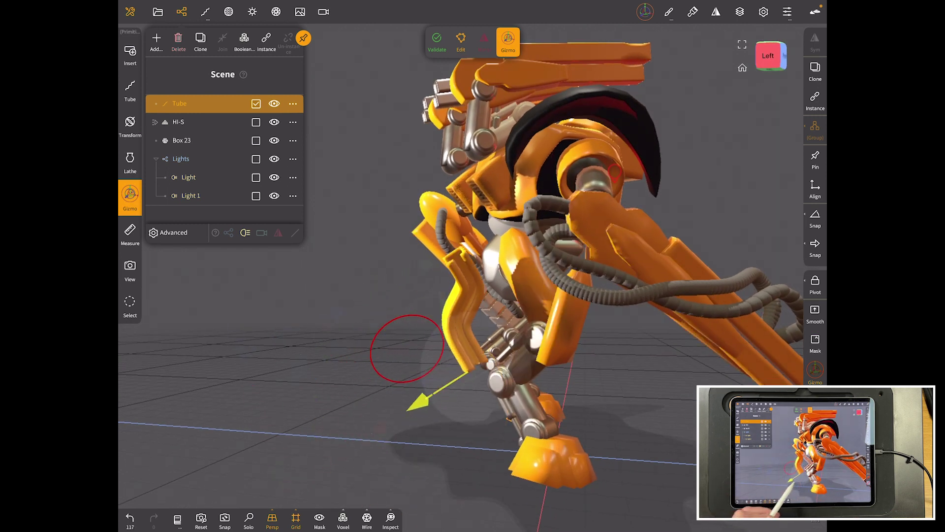
mouse_move(517, 333)
left_mouse_down()
mouse_move(384, 333)
mouse_move(561, 310)
mouse_move(481, 340)
left_mouse_up()
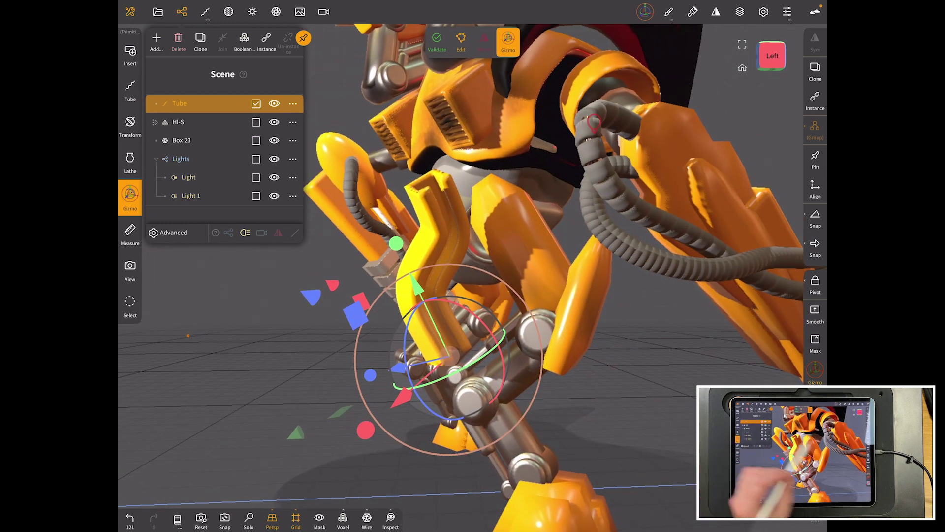
- Reshape the tube's top segment and upper curve point, and make it much thinner
left_click(130, 88)
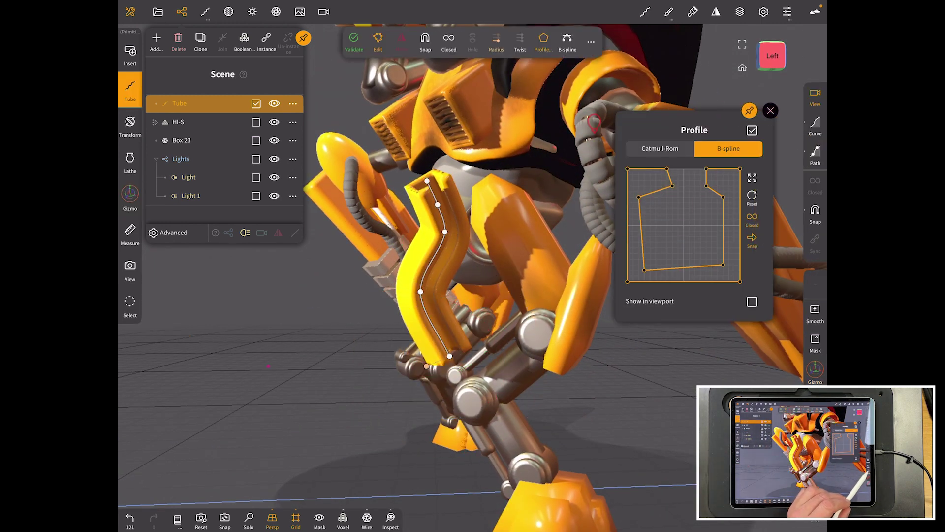
mouse_move(517, 443)
left_mouse_down()
mouse_move(399, 437)
mouse_move(488, 444)
mouse_move(414, 437)
mouse_move(473, 444)
left_mouse_up()
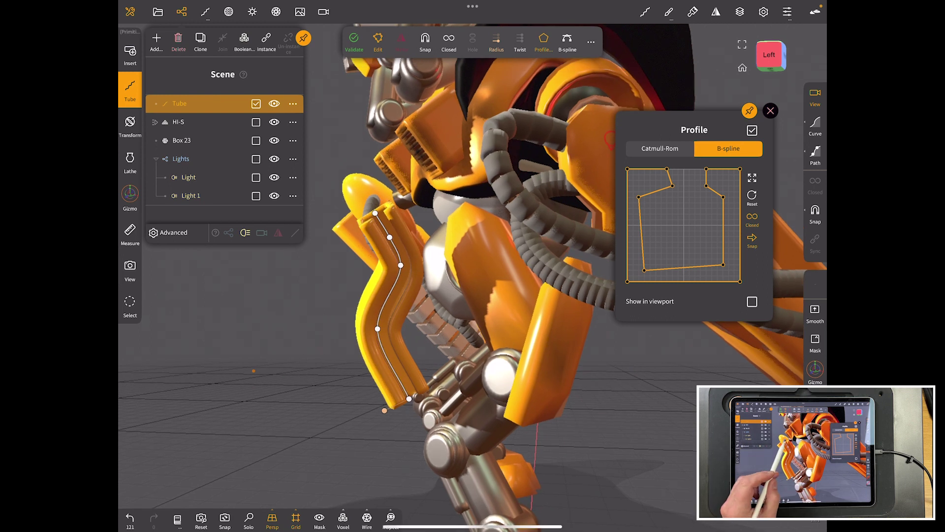
left_click_drag(398, 211, 455, 220)
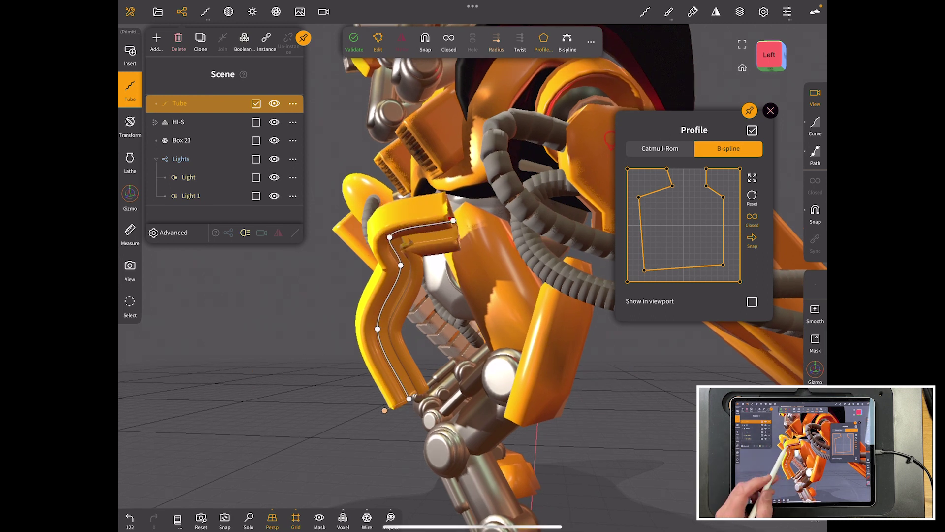
left_click_drag(384, 410, 384, 411)
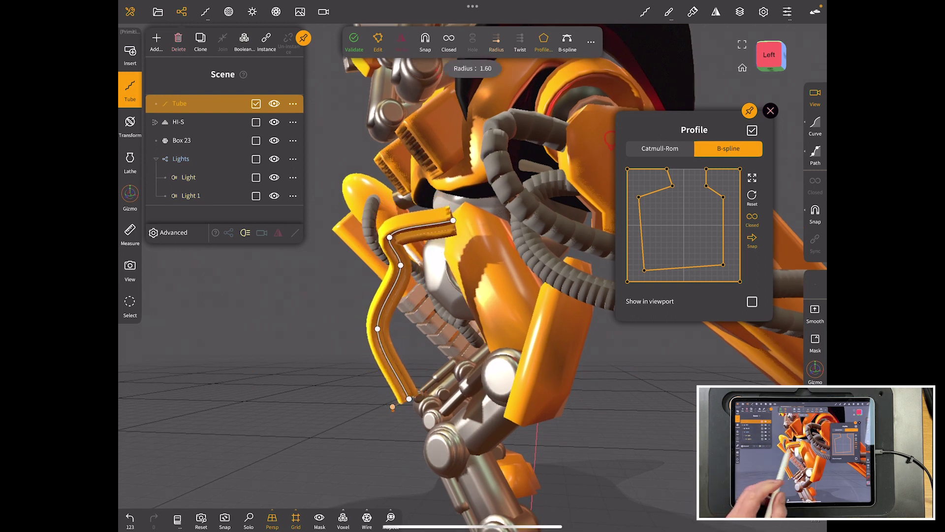
left_click_drag(517, 443, 443, 443)
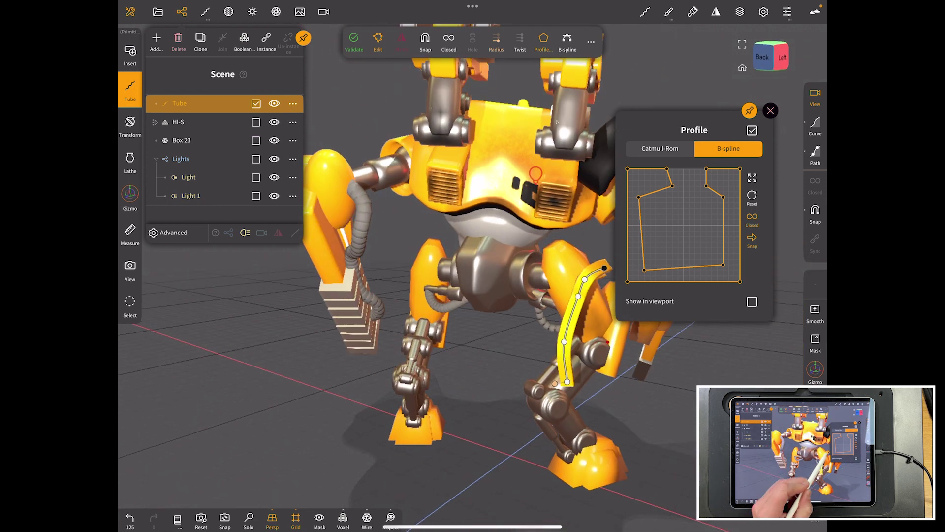
left_click_drag(585, 279, 558, 278)
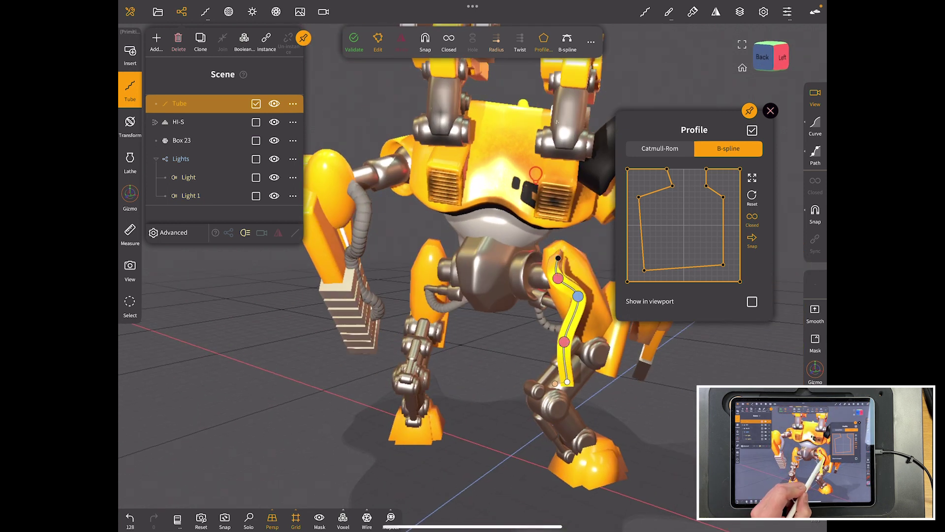
- Bend the tube horizontally along the leg into an angular bracket
left_click_drag(517, 443, 413, 443)
left_click_drag(335, 276, 385, 241)
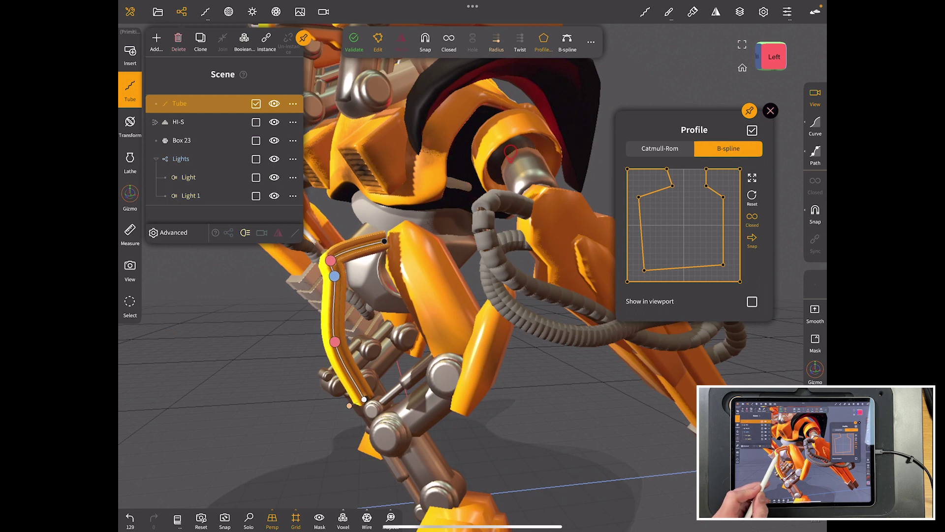
left_click_drag(517, 443, 444, 443)
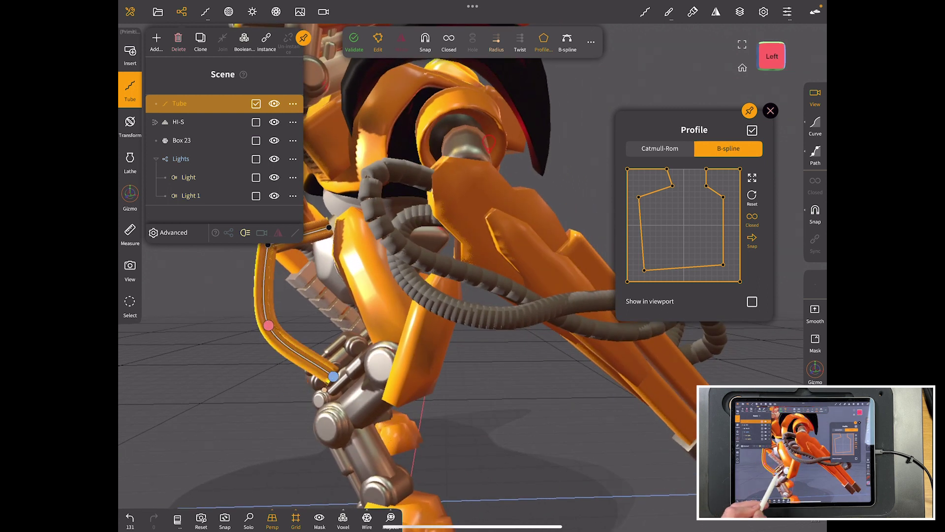
left_click_drag(355, 388, 379, 335)
left_click_drag(268, 325, 296, 280)
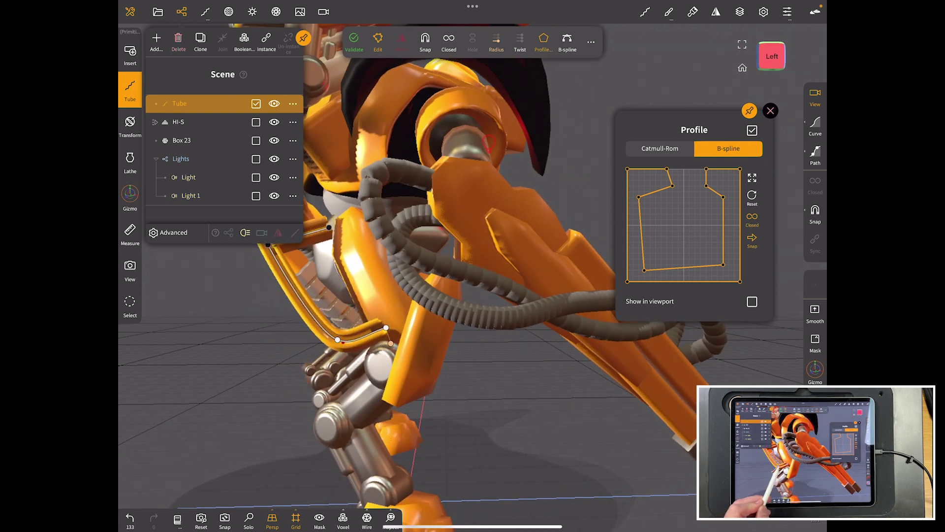
mouse_move(517, 444)
left_mouse_down()
mouse_move(444, 444)
mouse_move(458, 443)
left_mouse_up()
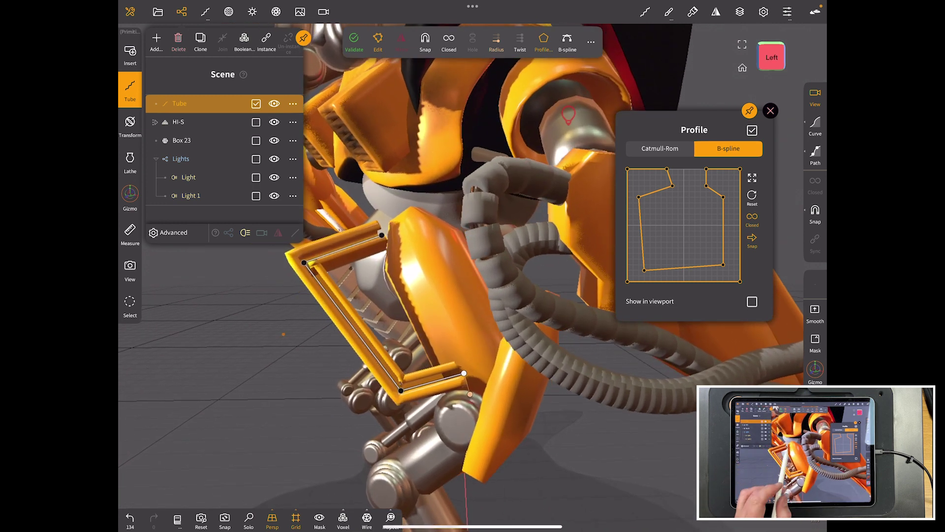
- Force-paint the whole tube light metallic grey, Metalness about 0.92 and Roughness about 0.27
left_click(399, 240)
left_click(692, 12)
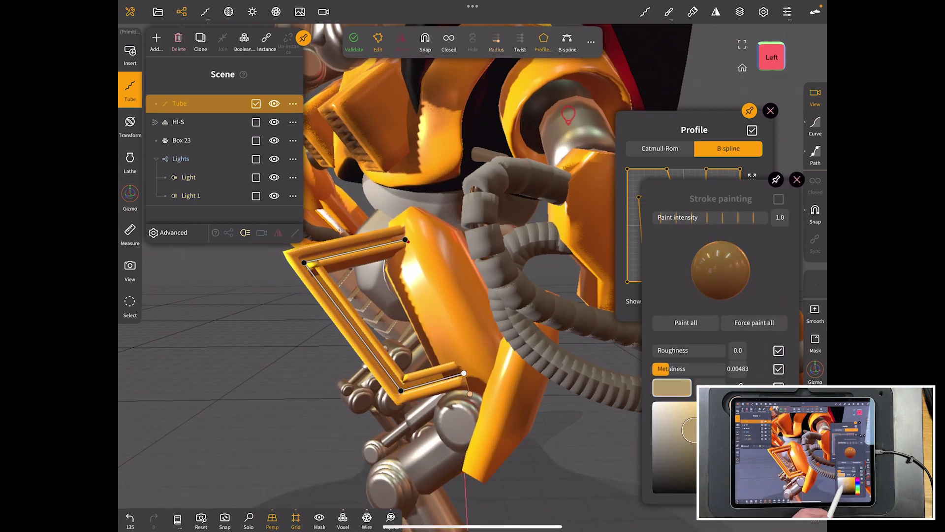
left_click(685, 322)
mouse_move(661, 368)
left_mouse_down()
mouse_move(698, 368)
mouse_move(664, 350)
left_mouse_up()
left_click_drag(652, 443, 652, 411)
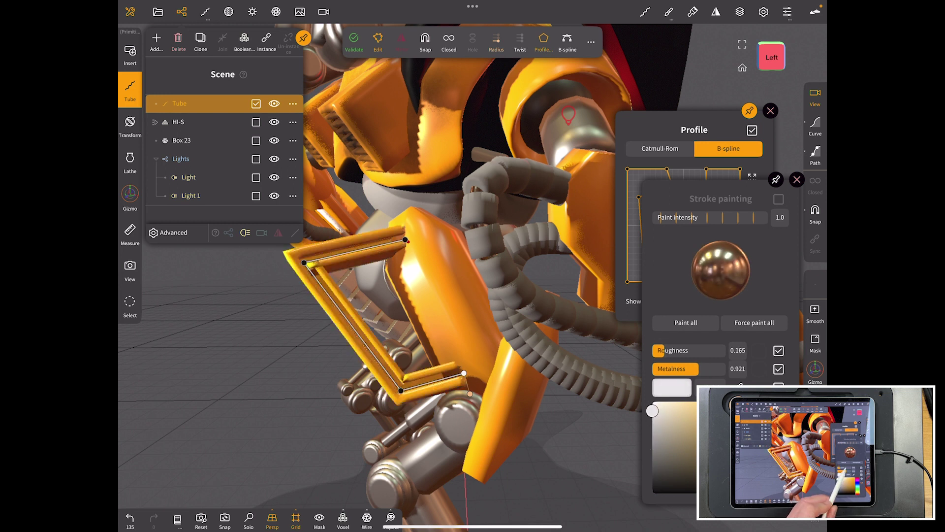
left_click_drag(665, 351, 689, 350)
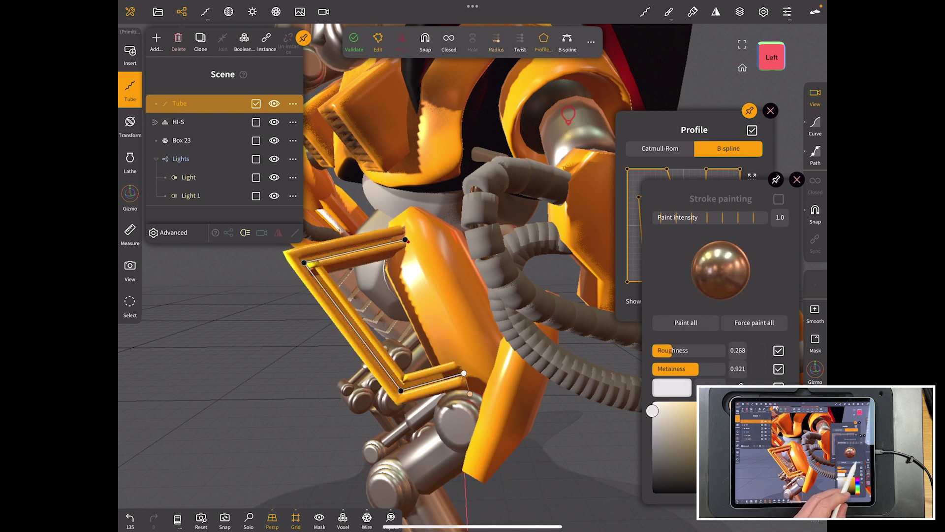
left_click(754, 322)
left_click(796, 180)
left_click_drag(443, 333, 517, 318)
- Turn the tube's bends into sharp corners and reduce its radius
mouse_move(444, 332)
left_mouse_down()
mouse_move(384, 325)
mouse_move(488, 325)
left_mouse_up()
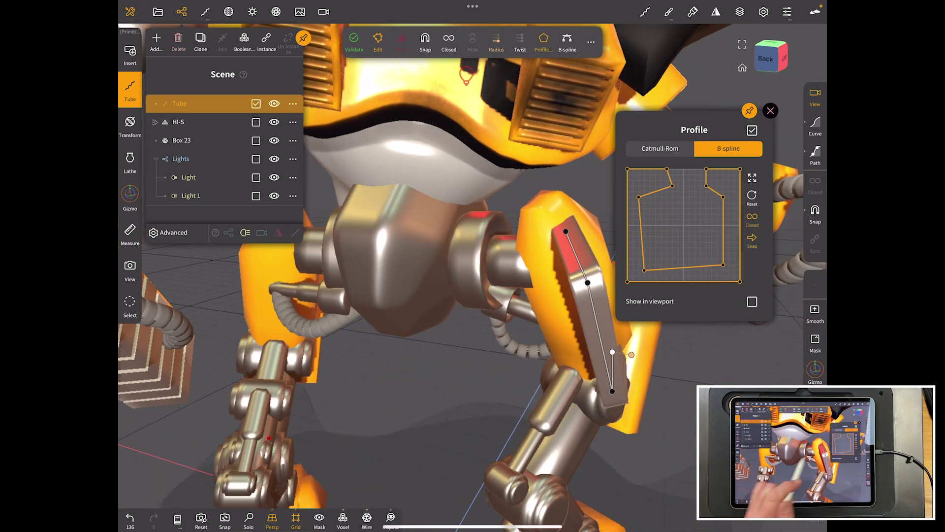
left_click(587, 282)
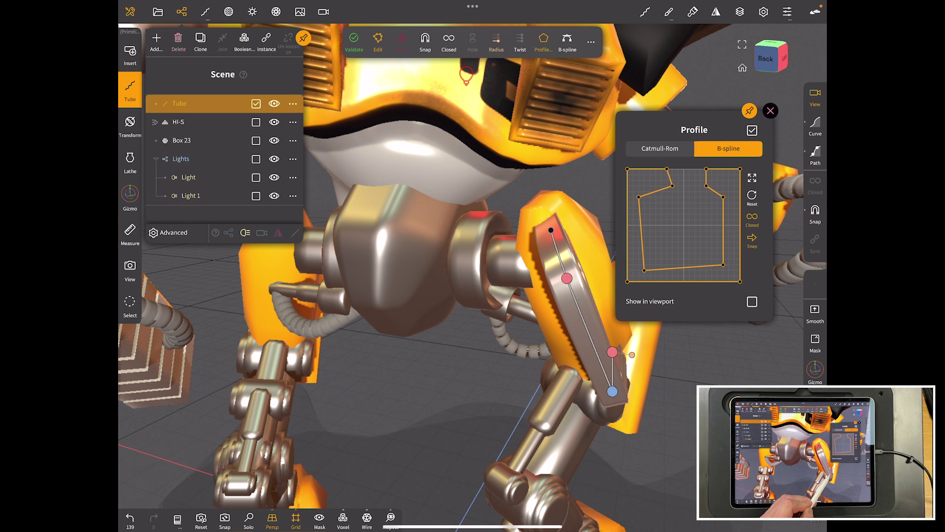
left_click_drag(443, 443, 354, 436)
scroll(474, 296, "up", 3)
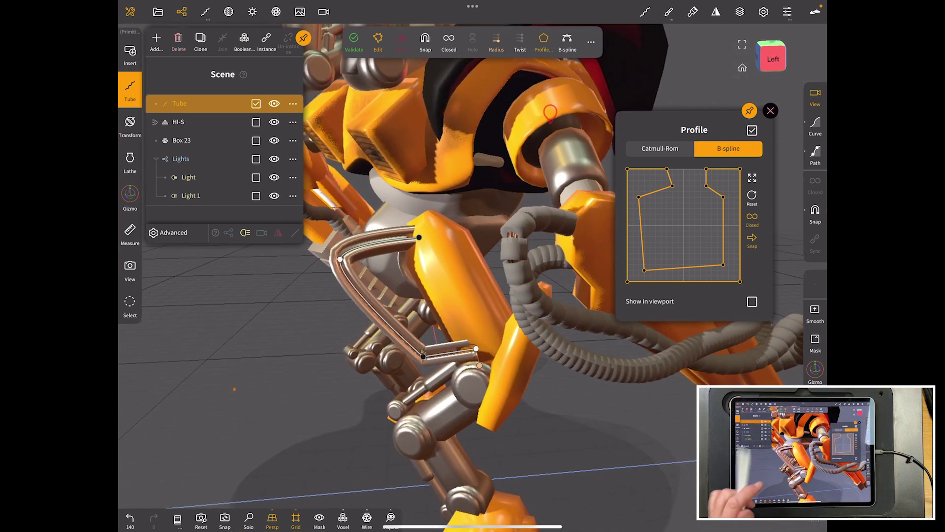
left_click_drag(517, 444, 473, 429)
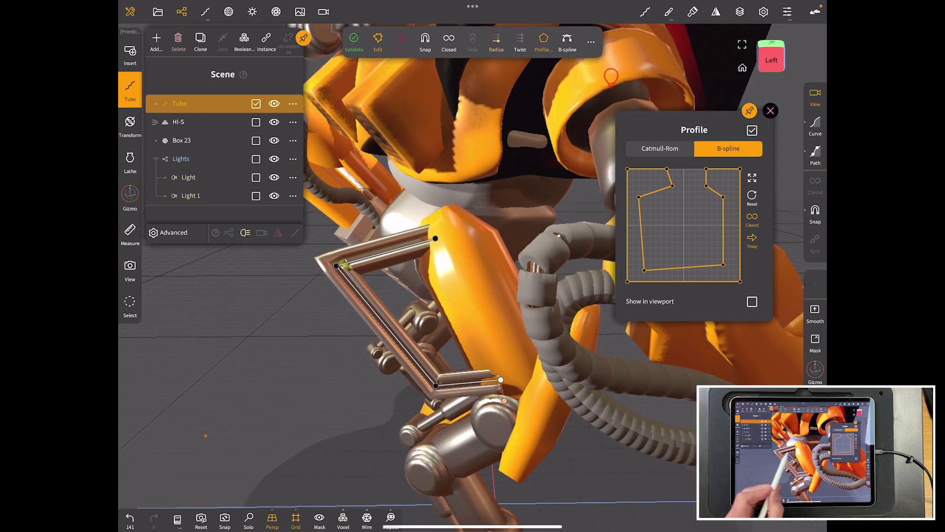
left_click_drag(503, 400, 505, 401)
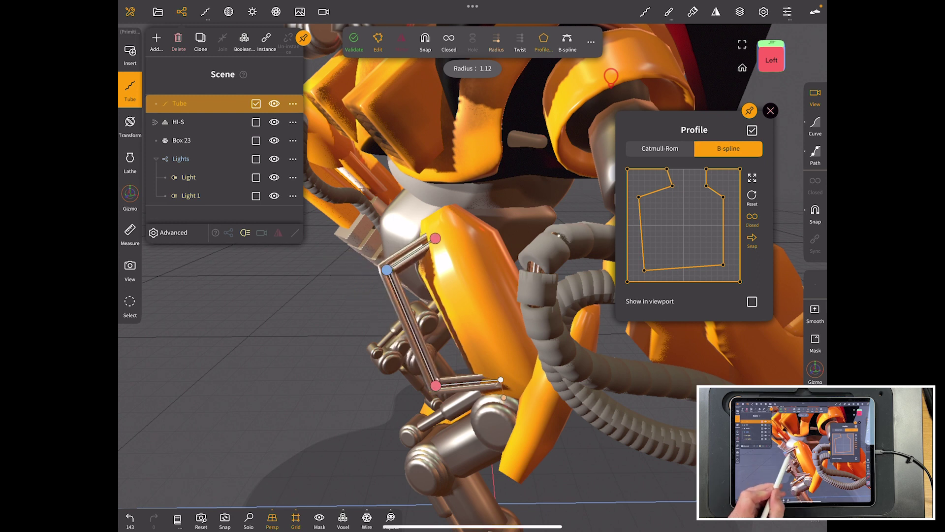
- Shift the tube's middle point and lower bend, thinning it further along the leg
left_click_drag(336, 265, 394, 252)
mouse_move(439, 384)
left_mouse_down()
mouse_move(463, 379)
mouse_move(504, 400)
left_mouse_up()
left_click_drag(369, 333, 221, 318)
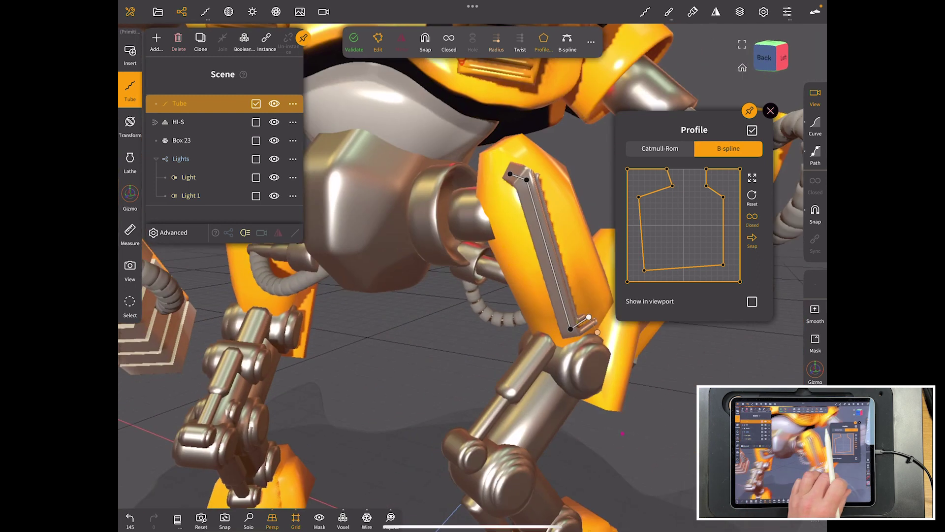
left_click_drag(444, 295, 259, 370)
left_click_drag(287, 256, 284, 253)
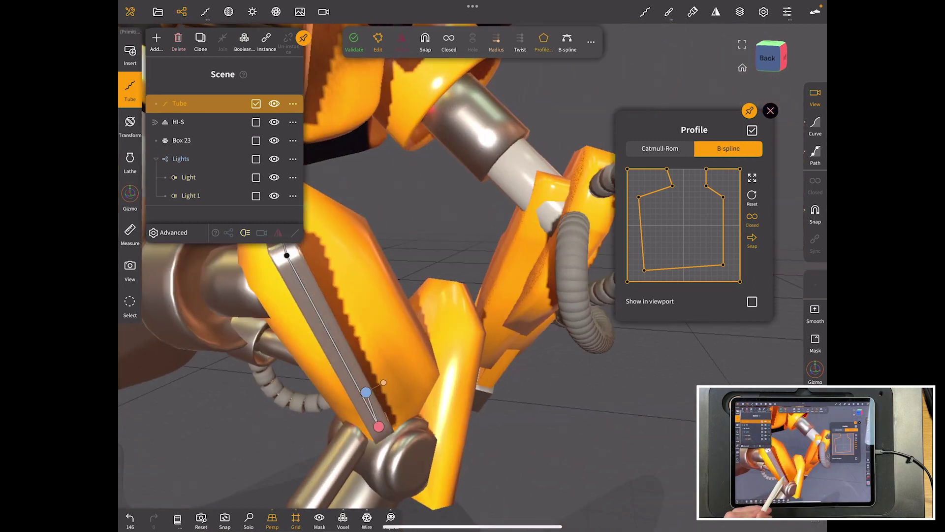
mouse_move(518, 332)
left_mouse_down()
mouse_move(443, 318)
mouse_move(414, 295)
mouse_move(280, 310)
left_mouse_up()
left_click_drag(473, 295, 325, 310)
- Adjust the top control point and refine the channel profile's lower and top corners
left_click(323, 212)
left_click_drag(386, 191, 389, 195)
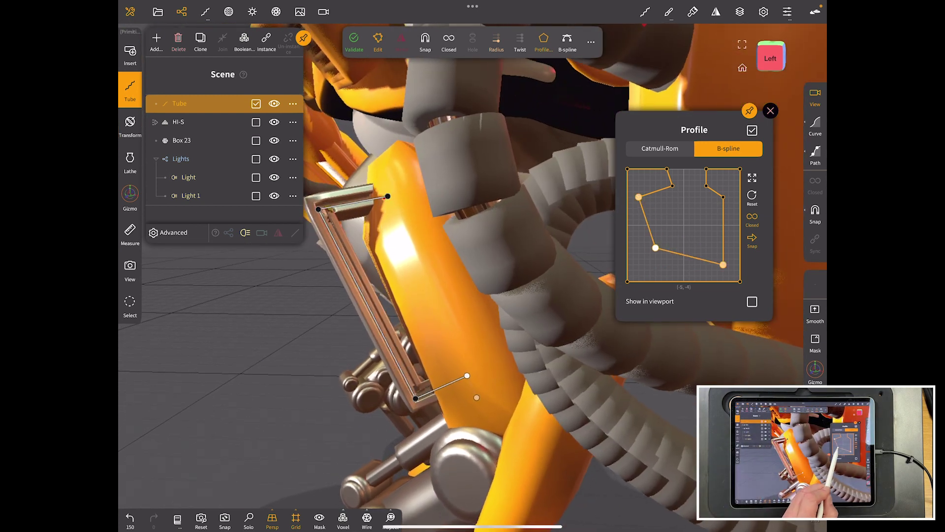
left_click_drag(644, 265, 645, 259)
mouse_move(627, 170)
left_mouse_down()
mouse_move(670, 189)
mouse_move(644, 207)
left_mouse_up()
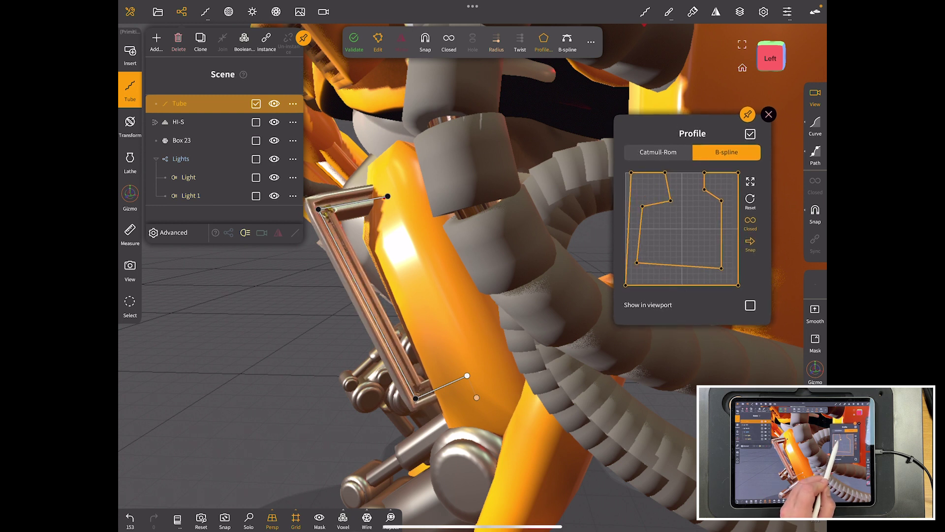
mouse_move(693, 134)
left_mouse_down()
mouse_move(649, 100)
mouse_move(657, 104)
left_mouse_up()
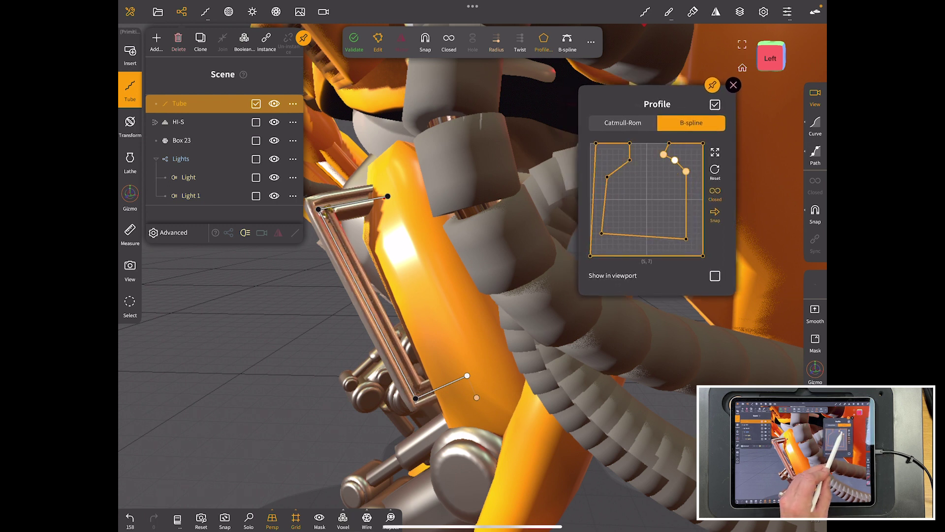
- Nudge the lower-left tube point outward and reduce the tube's thickness
left_click_drag(257, 346, 262, 349)
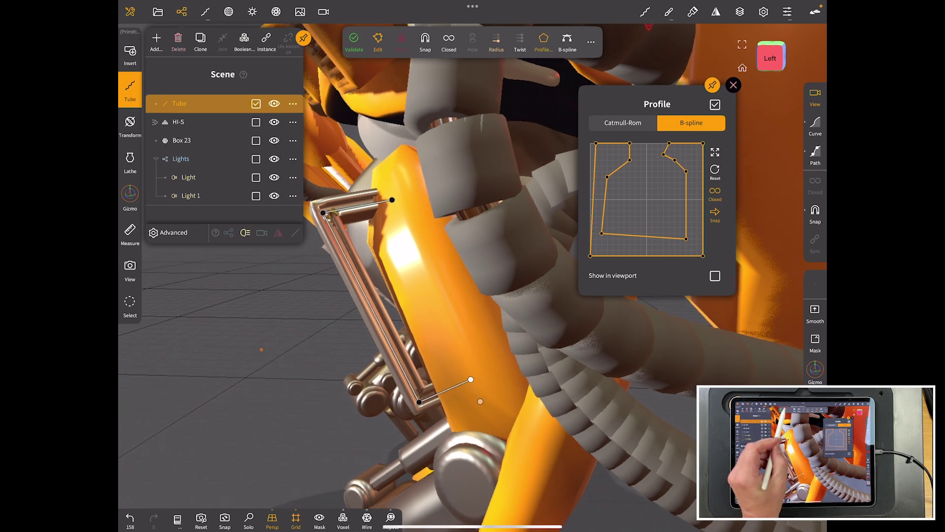
left_click_drag(419, 403, 414, 402)
left_click_drag(481, 402, 480, 401)
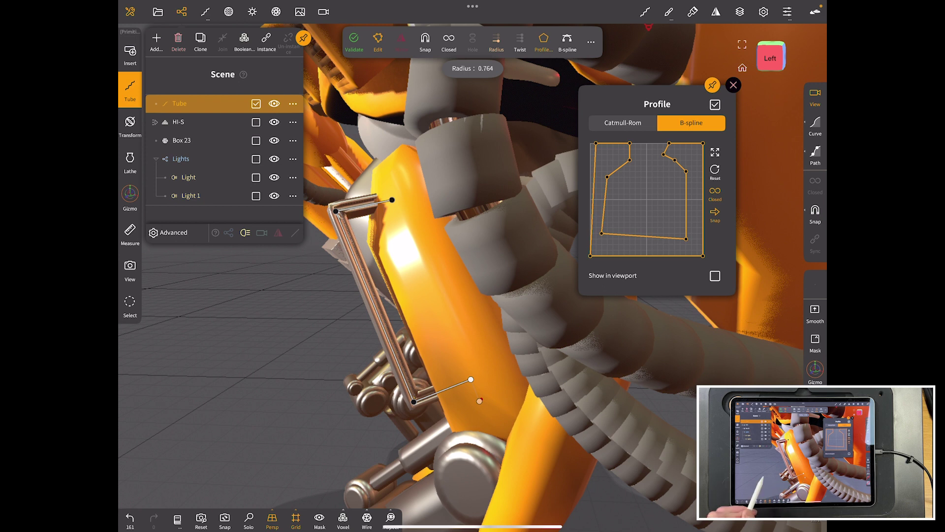
left_click_drag(267, 384, 242, 367)
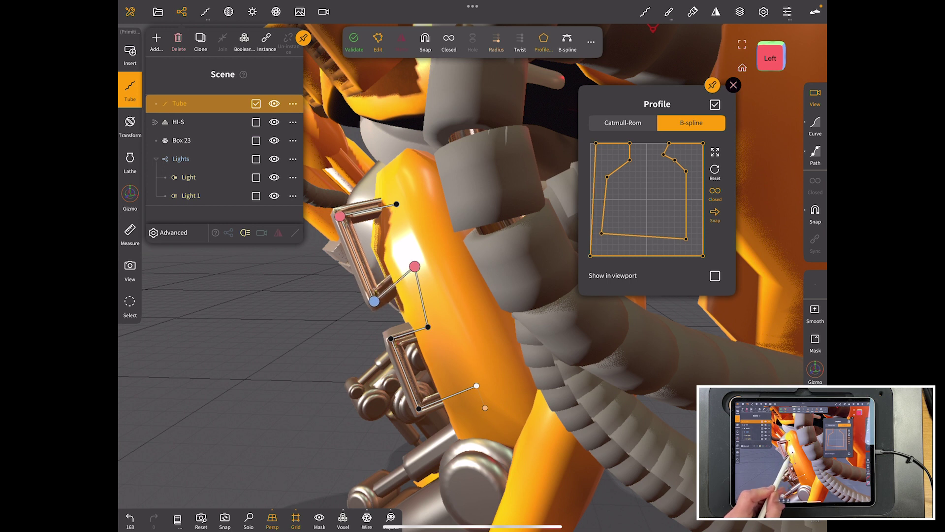
mouse_move(414, 354)
left_mouse_down()
mouse_move(473, 310)
mouse_move(562, 295)
left_mouse_up()
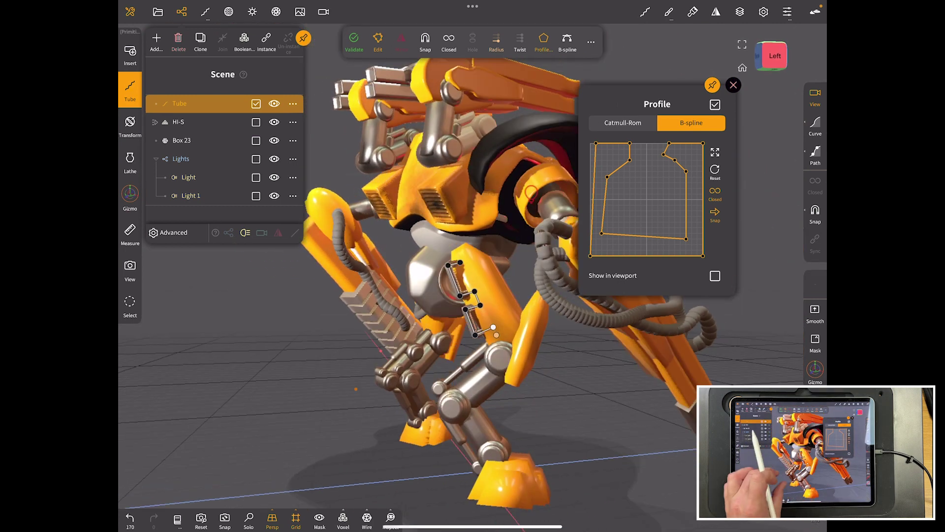
scroll(473, 296, "up", 5)
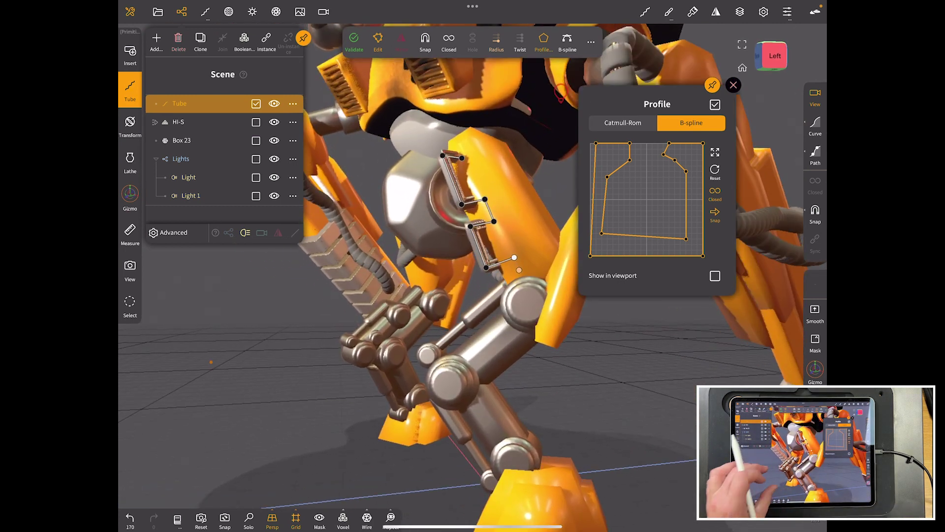
scroll(473, 295, "up", 3)
- Orbit around the leg with the Gizmo, then return to Tube editing with the profile shown
left_click(130, 196)
scroll(473, 296, "up", 2)
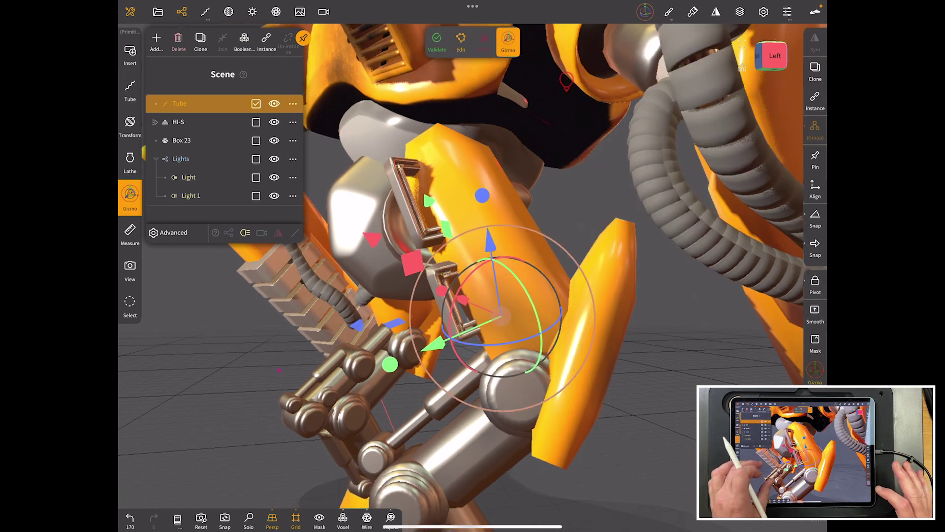
left_click_drag(473, 295, 562, 273)
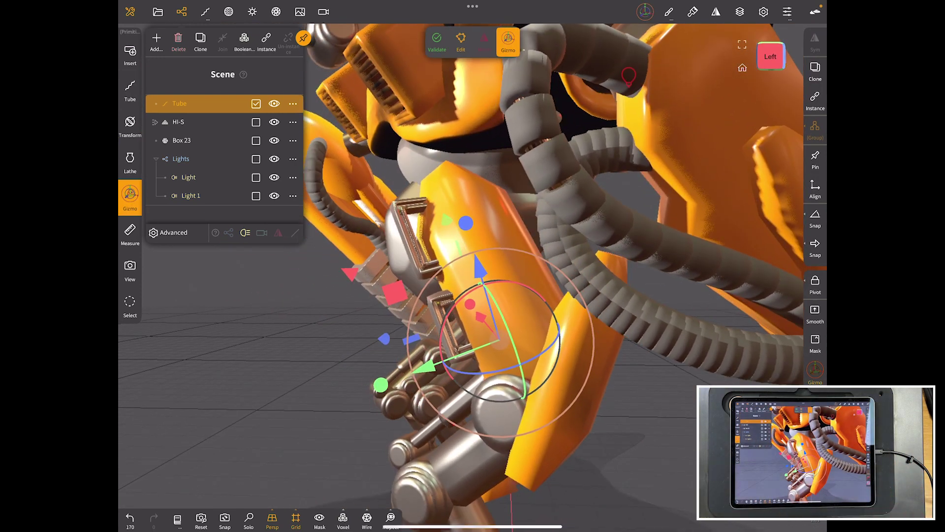
left_click_drag(561, 274, 605, 265)
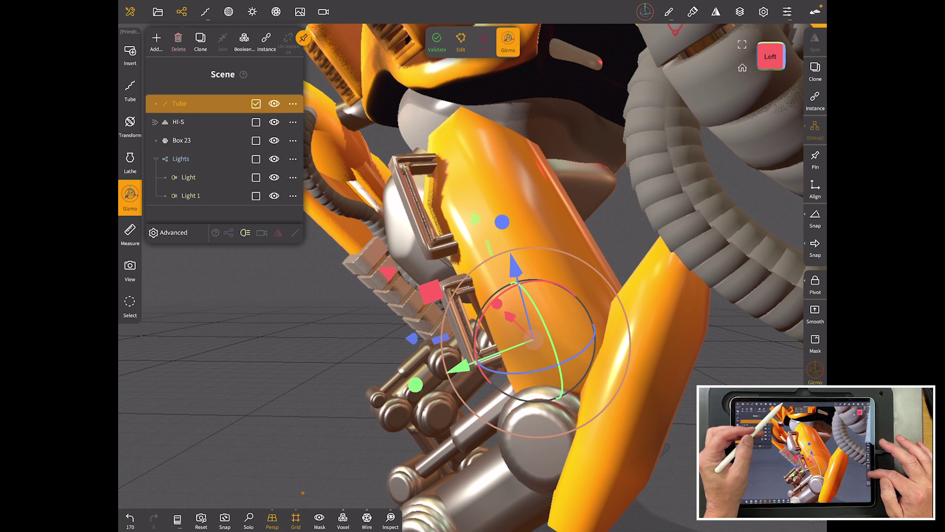
left_click(130, 90)
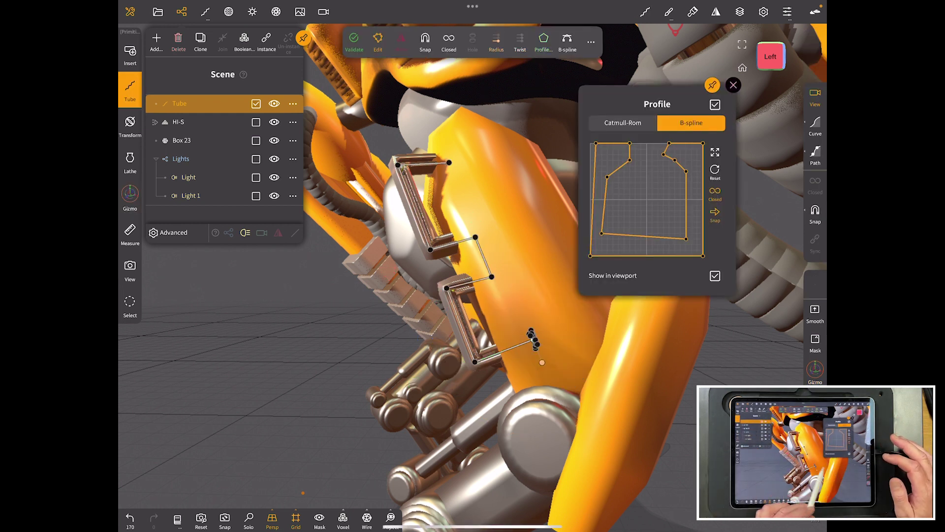
- Drag the channel profile vertices so the outline flares at the base with a narrower groove
mouse_move(473, 333)
left_mouse_down()
mouse_move(443, 310)
mouse_move(480, 332)
mouse_move(451, 317)
mouse_move(465, 325)
mouse_move(487, 311)
mouse_move(458, 311)
mouse_move(480, 295)
mouse_move(466, 318)
mouse_move(487, 310)
mouse_move(458, 318)
mouse_move(487, 317)
mouse_move(465, 325)
left_mouse_up()
left_click_drag(507, 214, 502, 213)
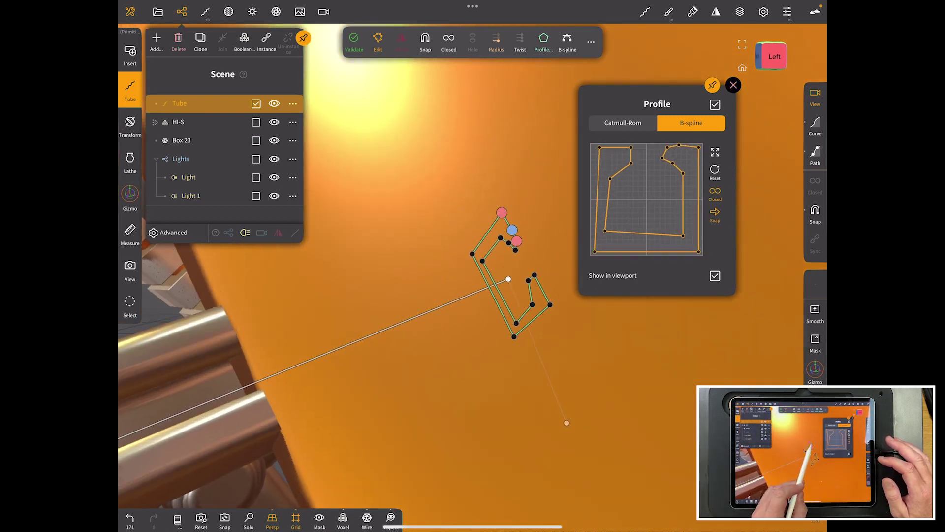
left_click_drag(472, 254, 459, 244)
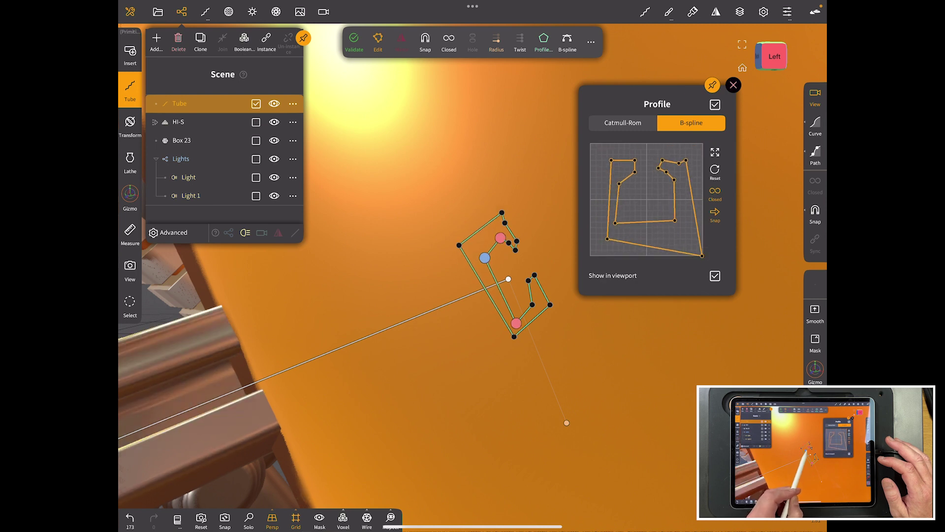
left_click_drag(514, 337, 513, 362)
left_click_drag(458, 256, 445, 256)
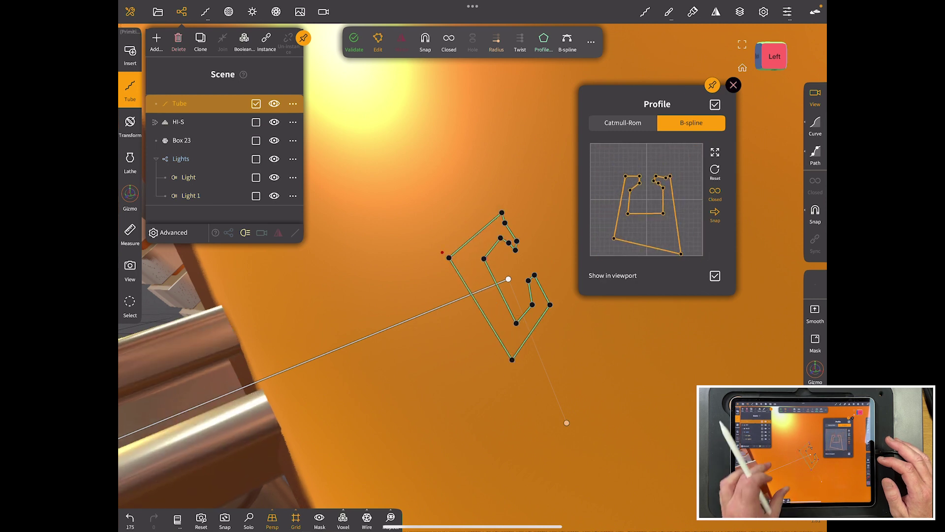
mouse_move(473, 296)
left_mouse_down()
mouse_move(381, 450)
mouse_move(420, 339)
left_mouse_up()
left_click_drag(547, 360, 517, 309)
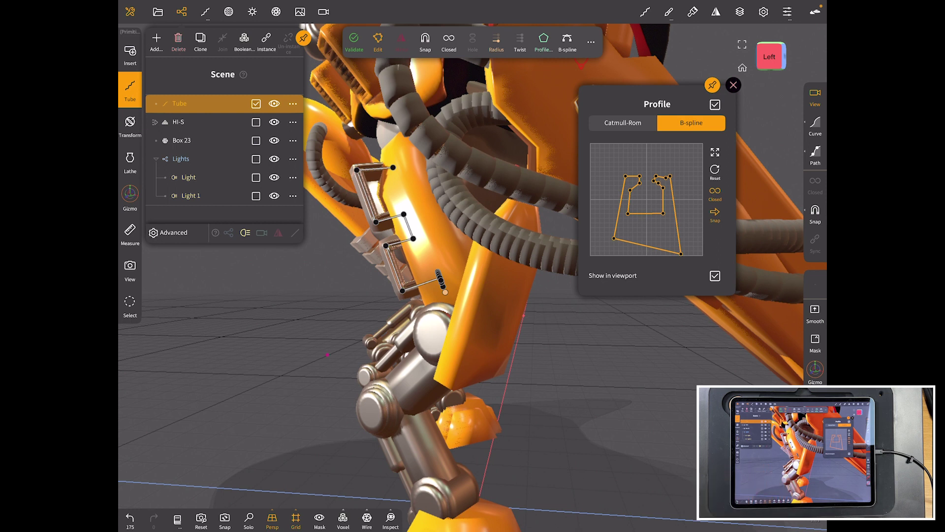
mouse_move(297, 392)
left_mouse_down()
mouse_move(312, 444)
mouse_move(402, 354)
left_mouse_up()
left_click_drag(443, 296, 332, 310)
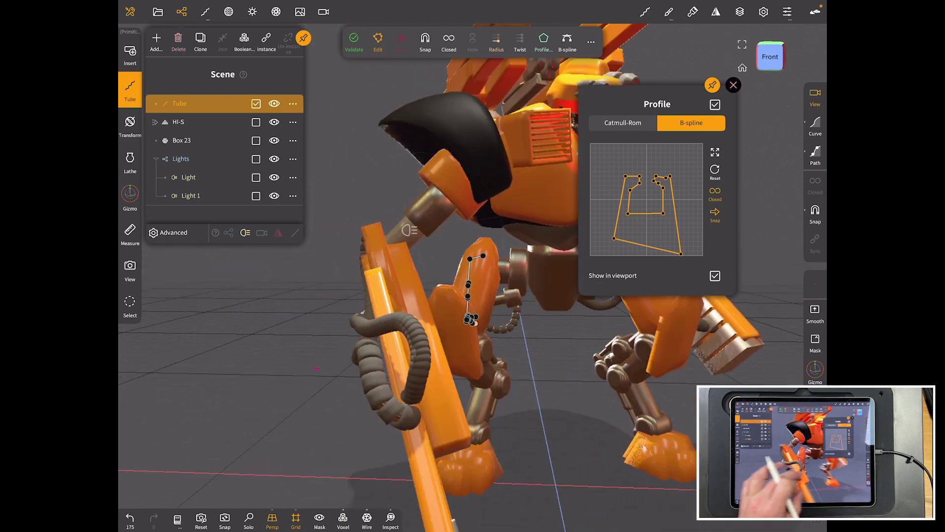